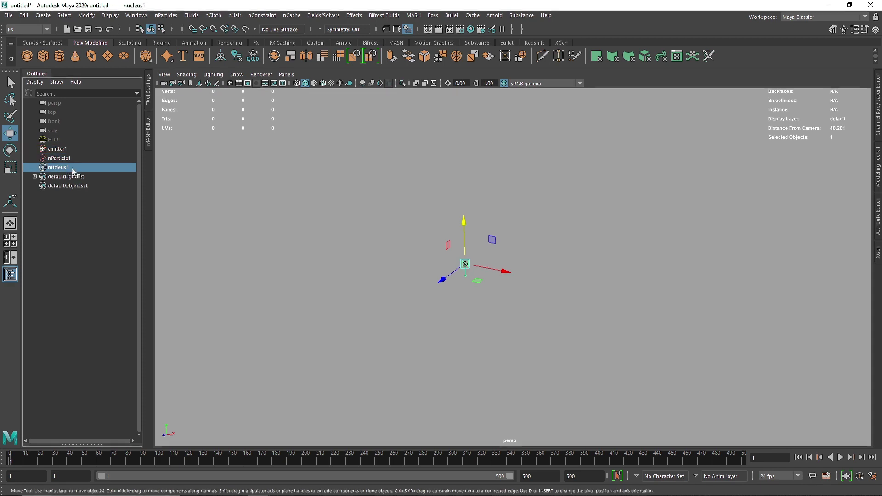
# Move the nucleus node about 2.65 units down along Y, below the emitter, and hide the Outliner
pyautogui.moveTo(454, 214); pyautogui.dragTo(505, 279)
pyautogui.click(10, 275)
pyautogui.moveTo(412, 331); pyautogui.dragTo(390, 297)
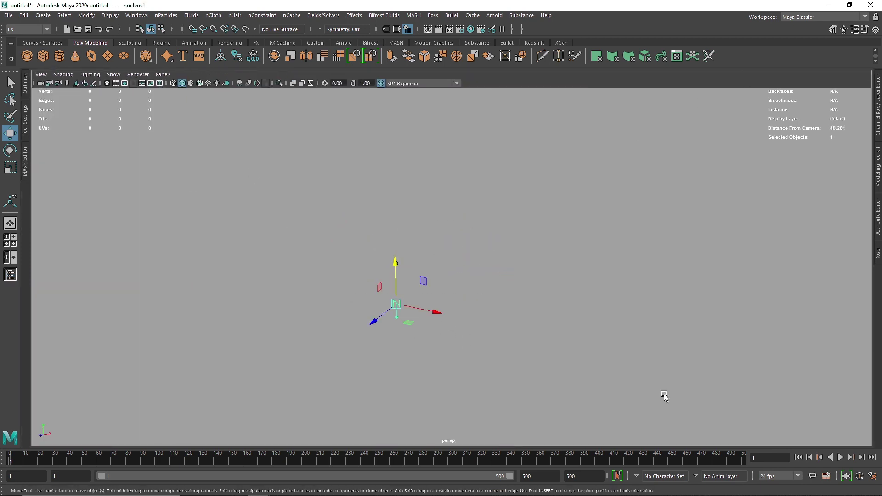
# Switch the viewport background to black and play the particle simulation, then rewind to the first frame
pyautogui.click(840, 457)
pyautogui.click(840, 458)
pyautogui.hotkey('alt', 'b')
pyautogui.hotkey('alt', 'b')
pyautogui.keyDown('alt'); pyautogui.moveTo(504, 345); pyautogui.dragTo(484, 306, button='middle'); pyautogui.keyUp('alt')
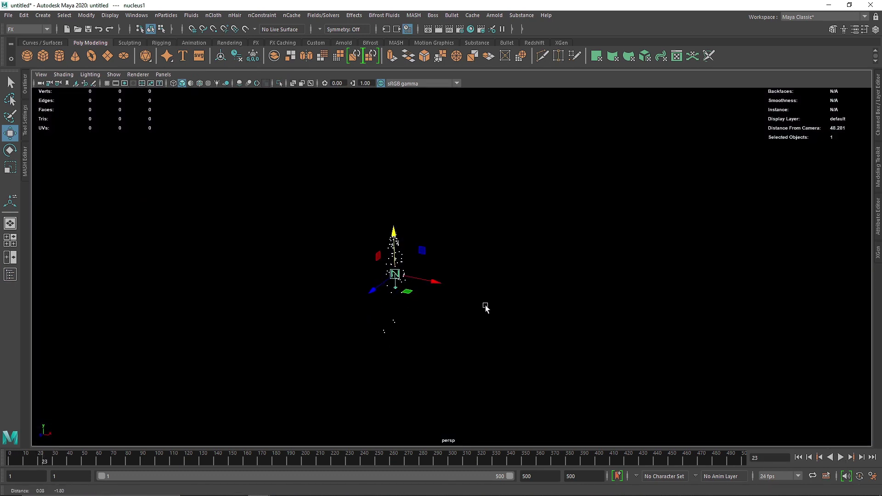
pyautogui.click(840, 458)
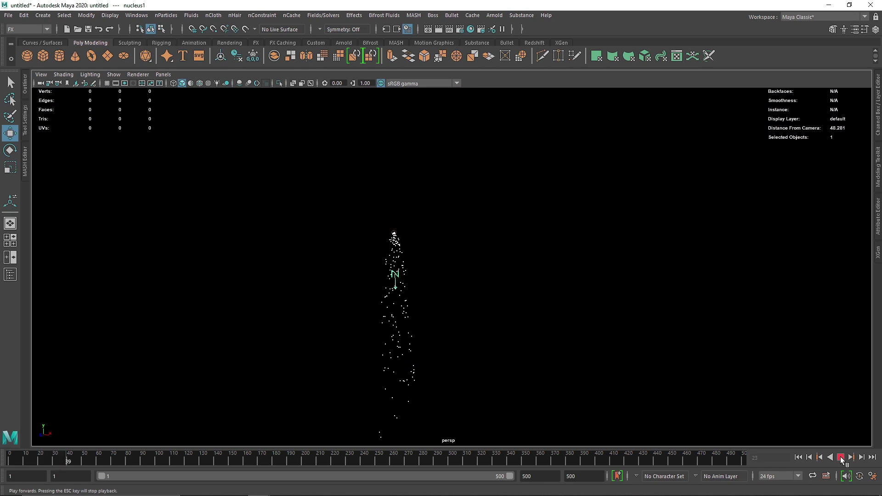
pyautogui.click(841, 458)
pyautogui.click(799, 458)
# Set the nucleus gravity to 0 and play the simulation to check how the particles emit
pyautogui.click(471, 318)
pyautogui.moveTo(481, 316); pyautogui.dragTo(334, 271)
pyautogui.click(878, 225)
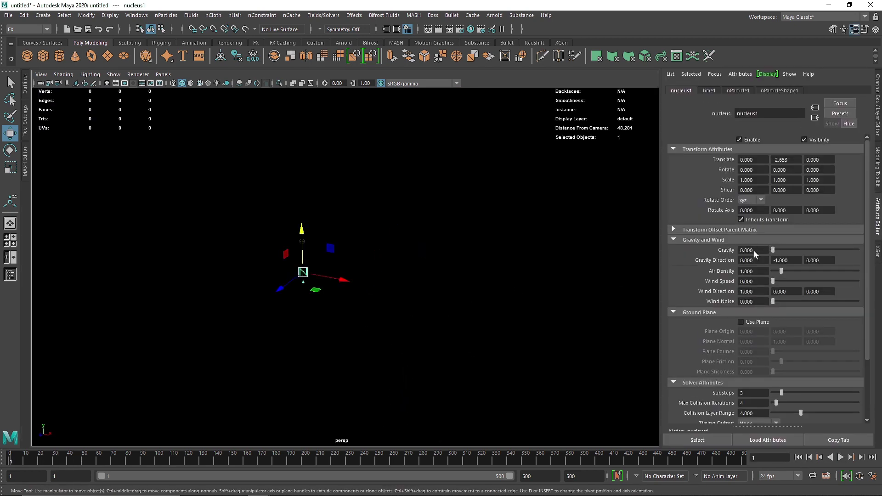
pyautogui.click(879, 225)
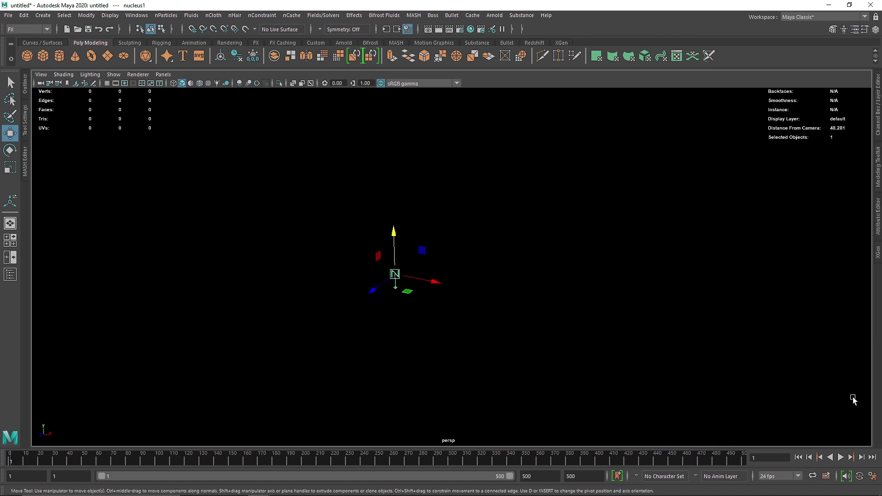
pyautogui.click(841, 458)
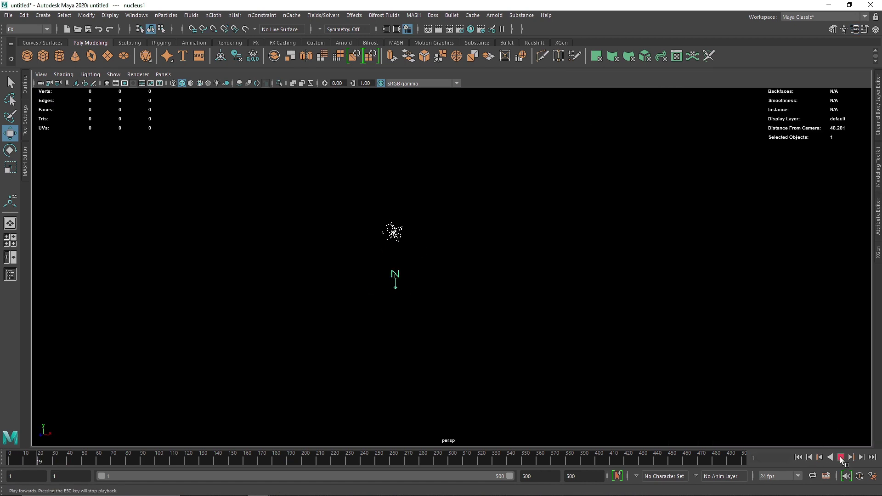
pyautogui.click(841, 458)
# Add a vortex field to the nParticle object and play the simulation from the first frame
pyautogui.click(490, 207)
pyautogui.moveTo(487, 205); pyautogui.dragTo(343, 222)
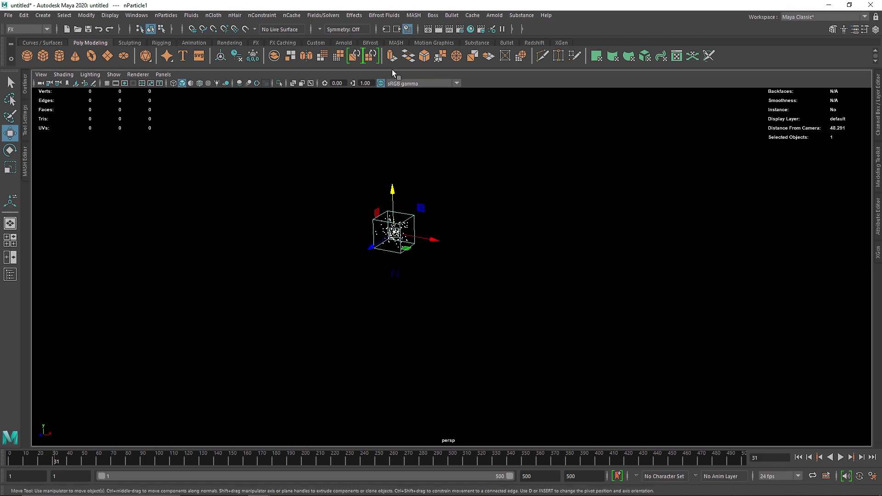
pyautogui.click(385, 16)
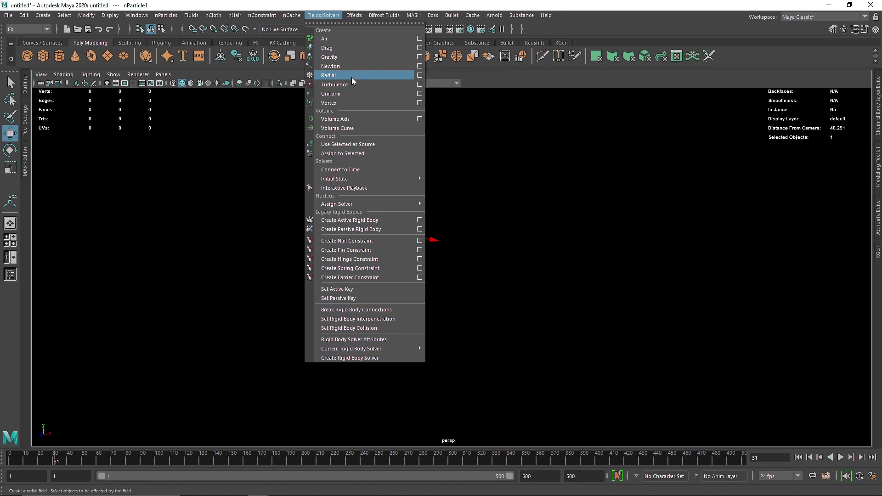
pyautogui.click(355, 103)
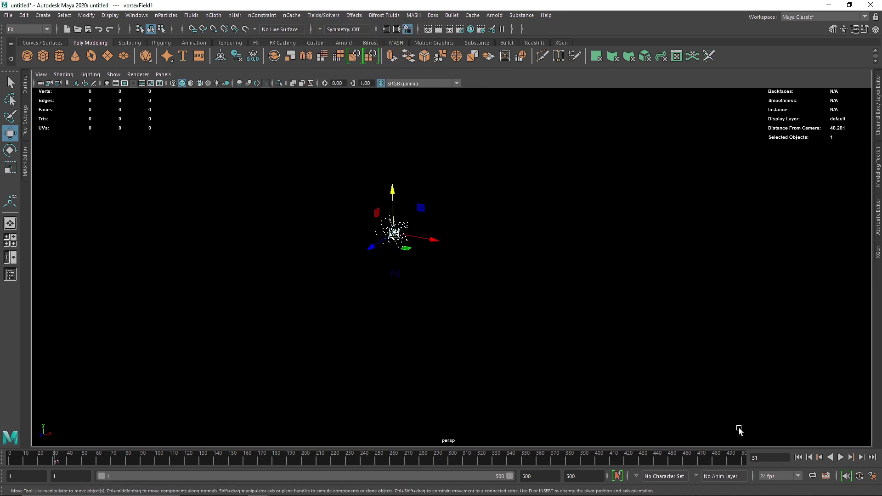
pyautogui.click(798, 457)
pyautogui.click(841, 458)
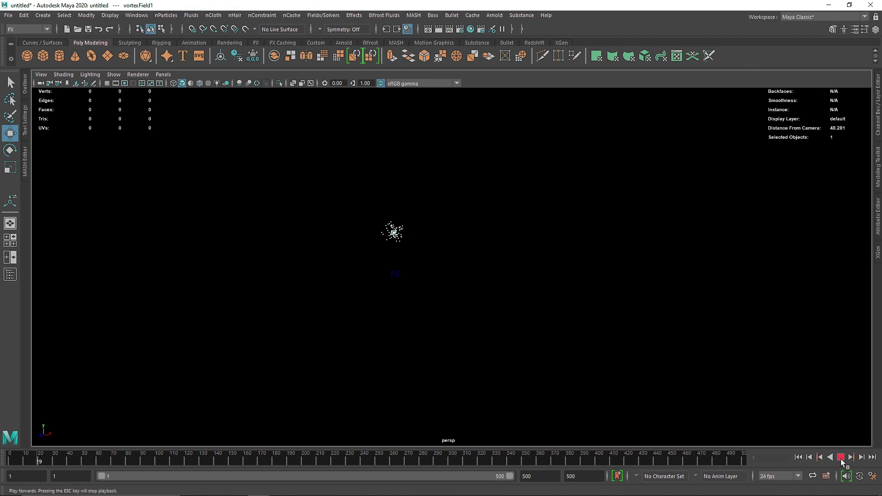
pyautogui.click(841, 458)
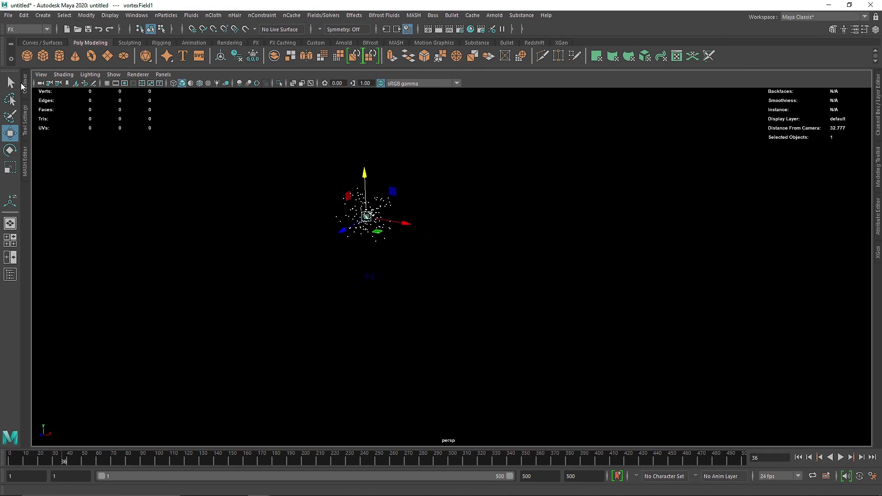
# Show the Outliner and the vortex field's attributes, set its Magnitude to 100 and replay the simulation
pyautogui.click(10, 274)
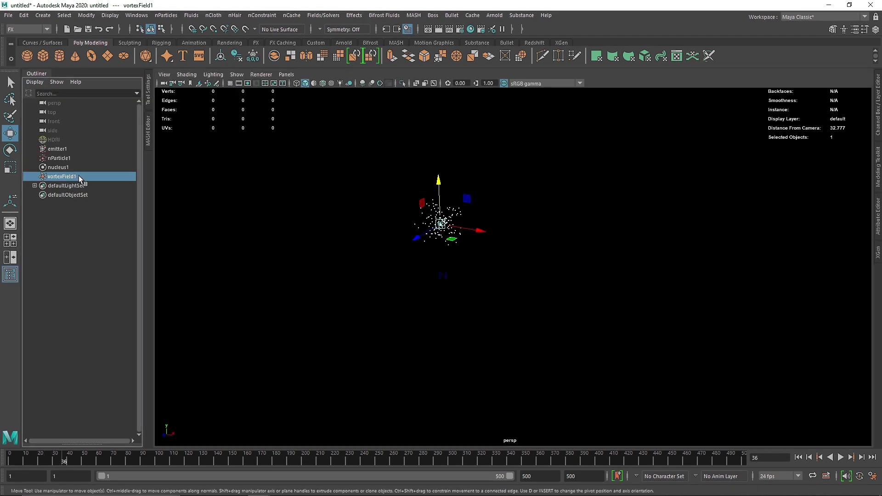
pyautogui.click(879, 217)
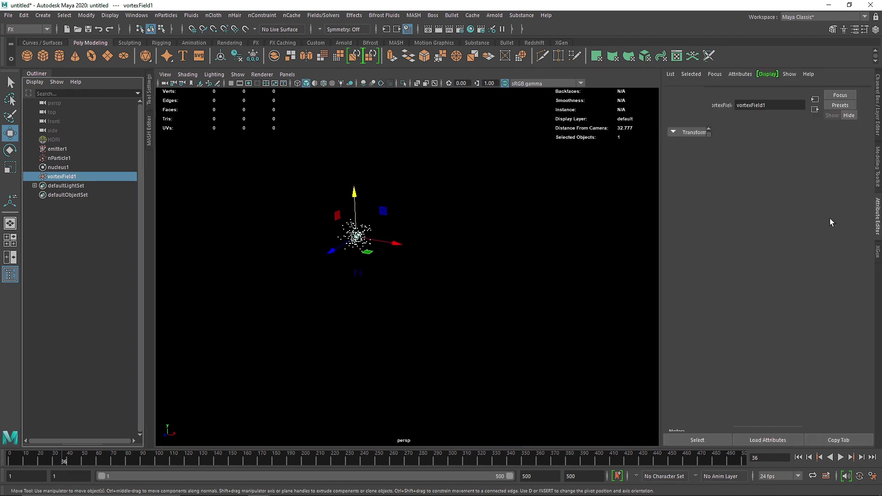
pyautogui.click(800, 457)
pyautogui.click(843, 457)
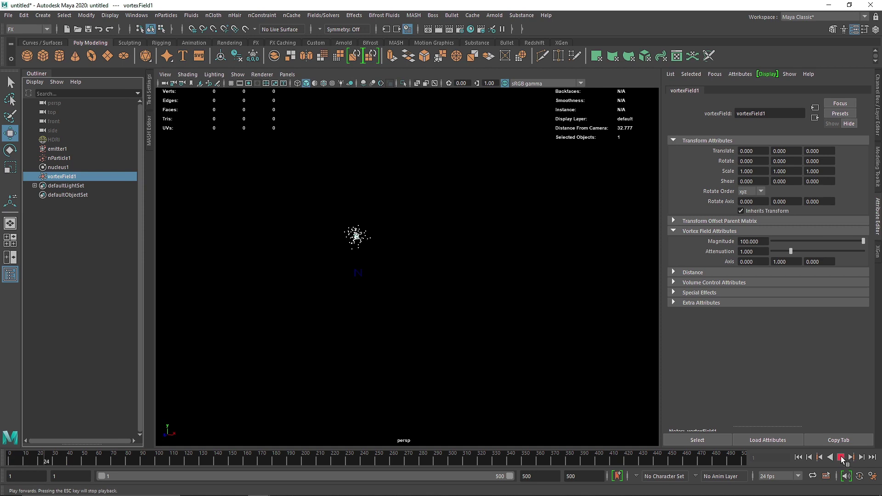
pyautogui.scroll(3, 404, 285)
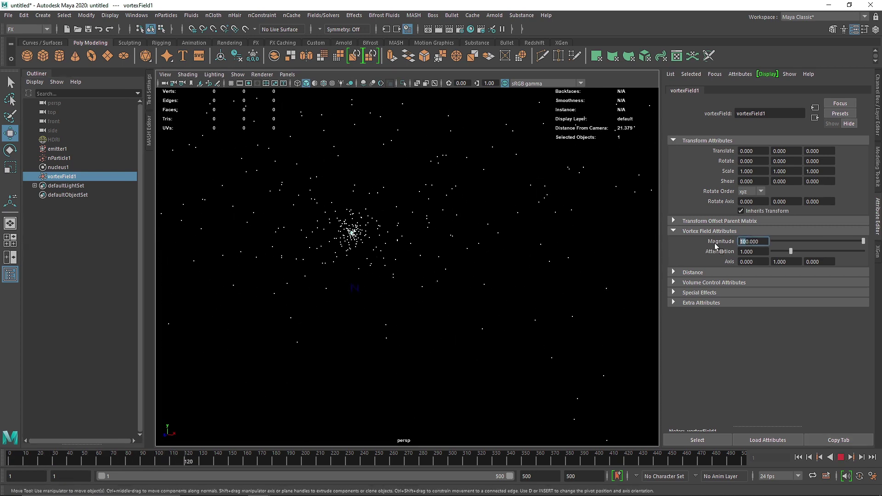
# Lower the vortex field's Magnitude to 50 and then to 20, replaying the simulation from the first frame
pyautogui.write('50')
pyautogui.press('Return')
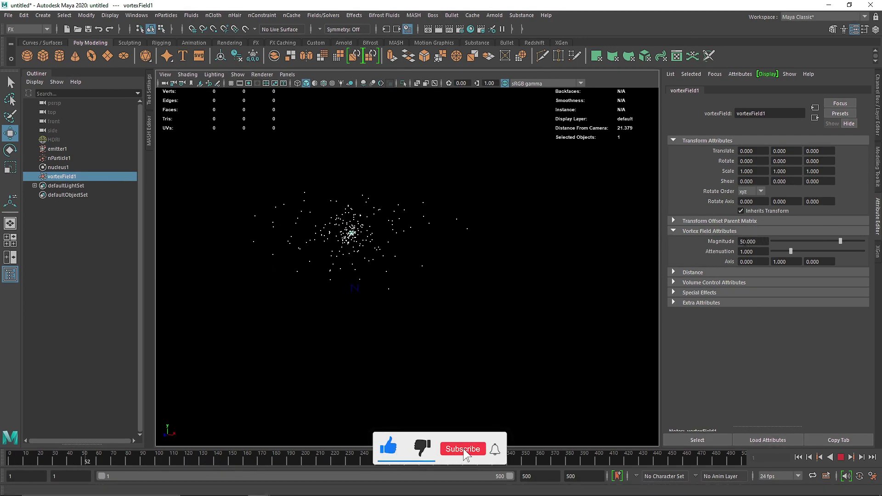
pyautogui.moveTo(745, 242); pyautogui.dragTo(731, 245)
pyautogui.write('2')
pyautogui.press('Return')
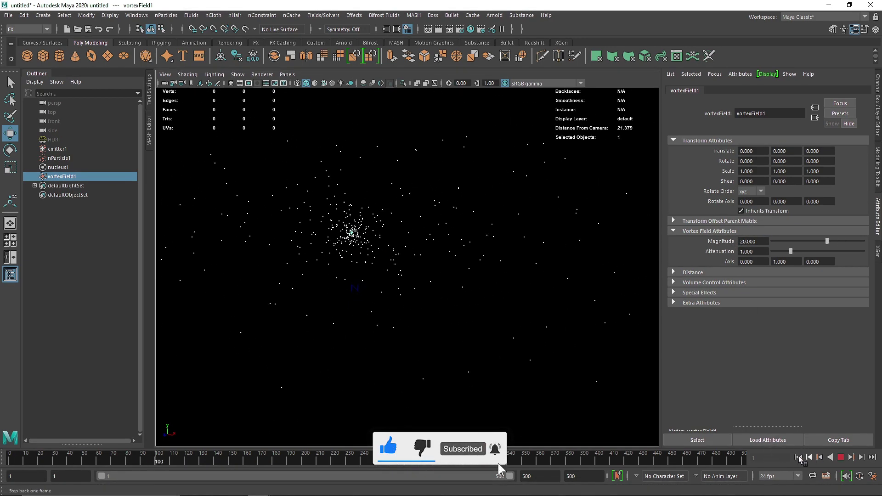
pyautogui.click(799, 457)
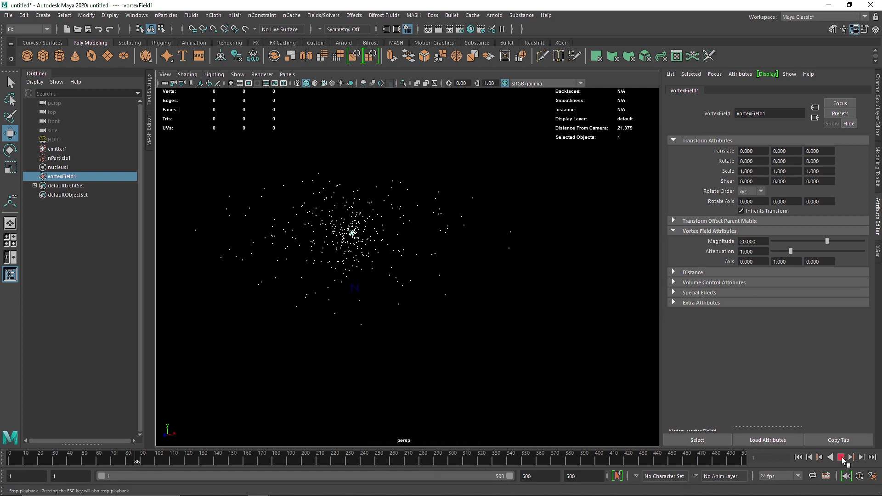
pyautogui.click(842, 458)
# Add a drag field to the nParticle object and set its Magnitude to 5
pyautogui.moveTo(415, 147); pyautogui.dragTo(478, 250)
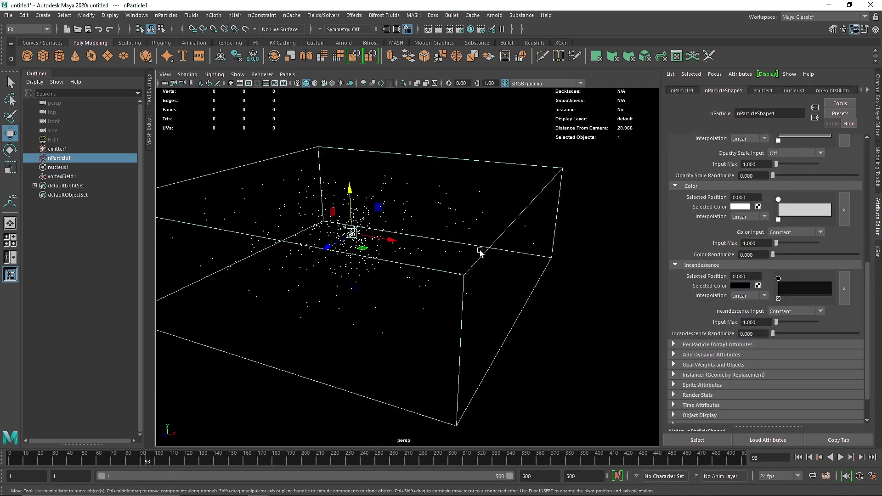
pyautogui.click(324, 15)
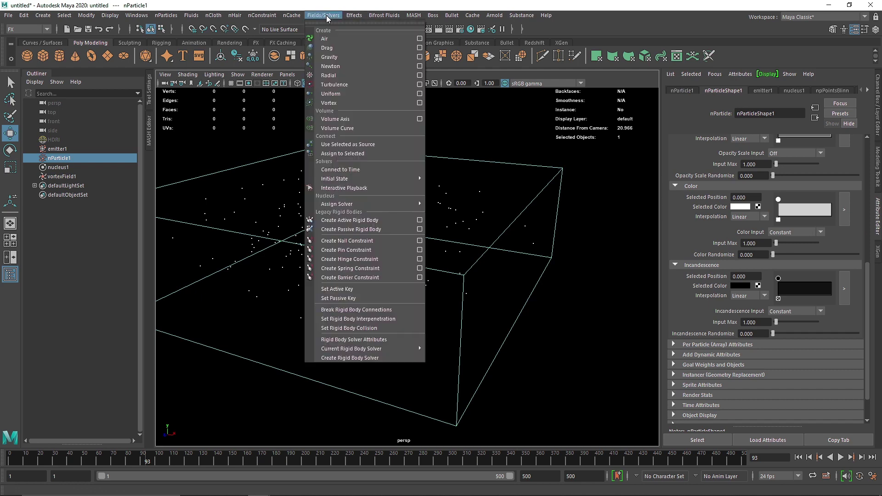
pyautogui.click(338, 48)
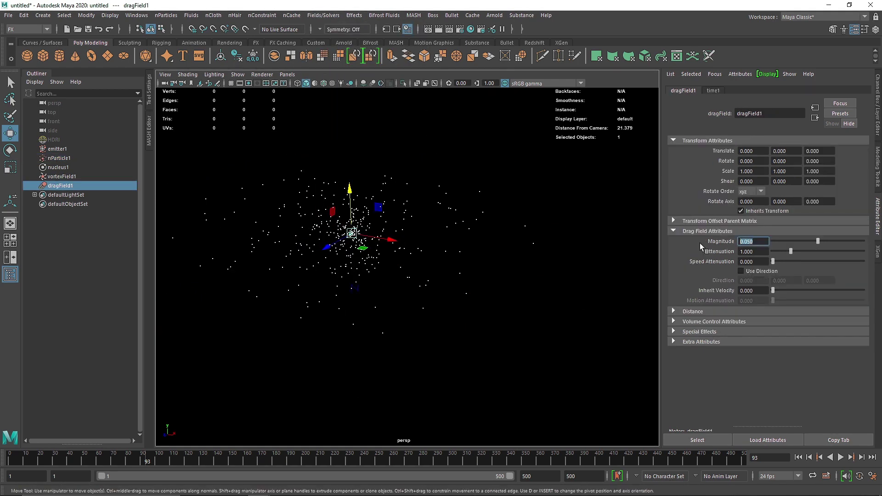
pyautogui.write('5')
pyautogui.press('Return')
# Play the simulation from the first frame and examine the particle cluster up close
pyautogui.click(799, 457)
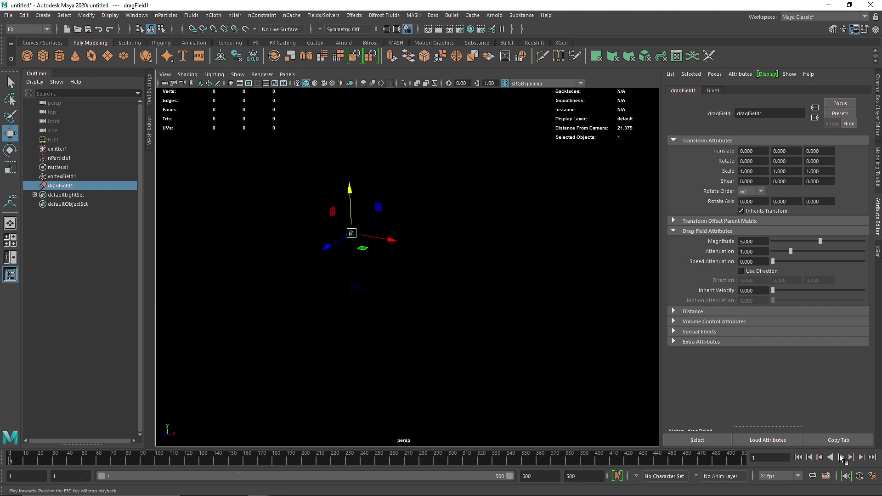
pyautogui.click(841, 457)
pyautogui.scroll(6, 336, 221)
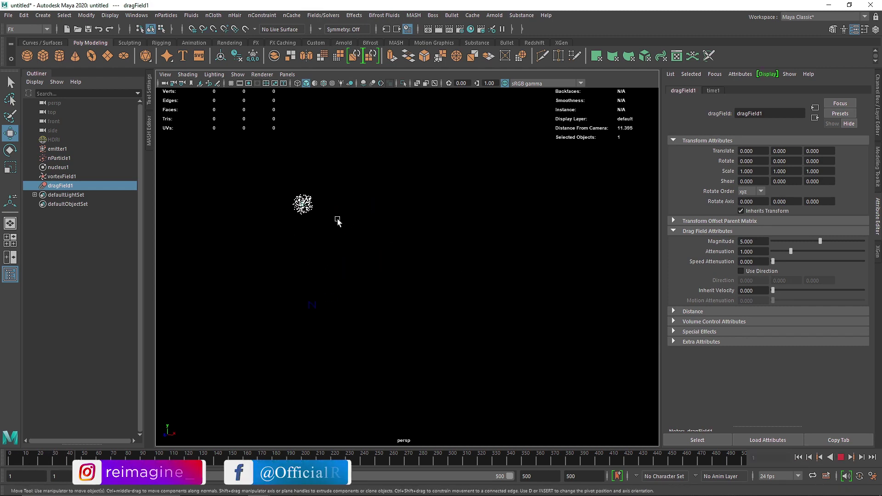
pyautogui.keyDown('alt'); pyautogui.moveTo(329, 234); pyautogui.dragTo(422, 286, button='middle'); pyautogui.keyUp('alt')
pyautogui.scroll(2, 324, 236)
pyautogui.scroll(3, 389, 275)
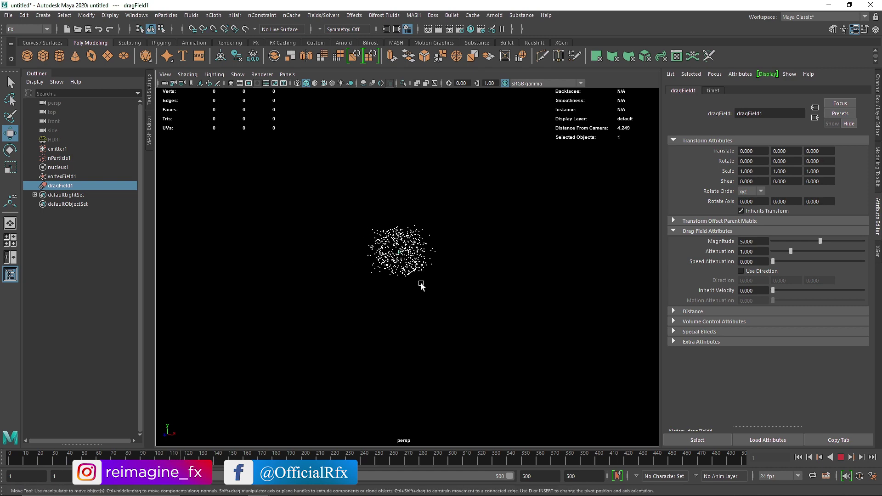
# Set the vortex field's Magnitude to 40 and replay the simulation from the first frame
pyautogui.click(70, 177)
pyautogui.click(751, 241)
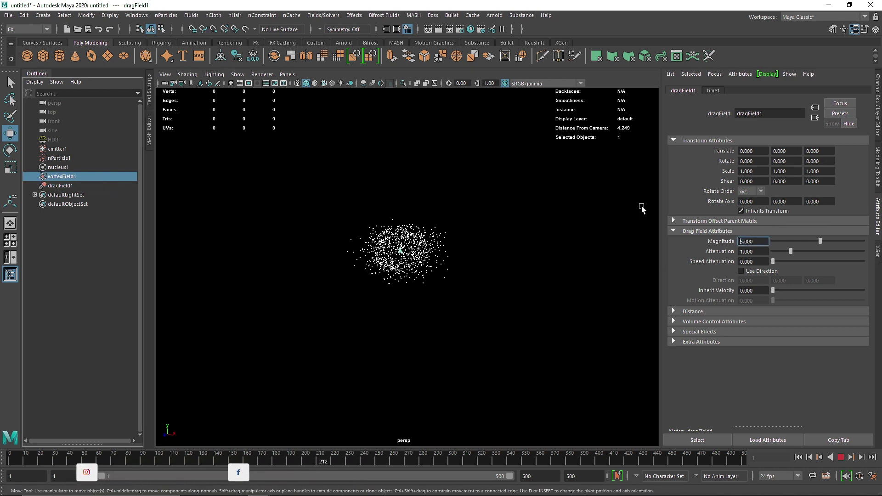
pyautogui.click(841, 458)
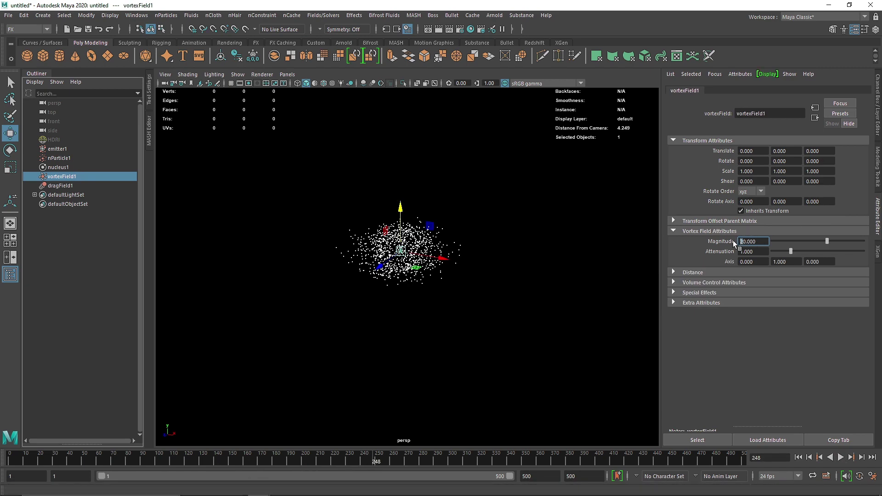
pyautogui.write('4')
pyautogui.press('Return')
pyautogui.click(798, 457)
pyautogui.click(841, 457)
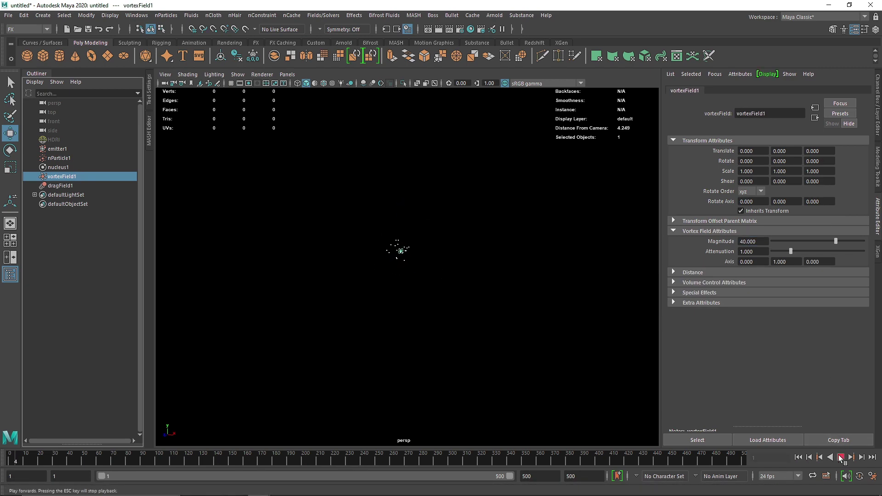
pyautogui.click(841, 457)
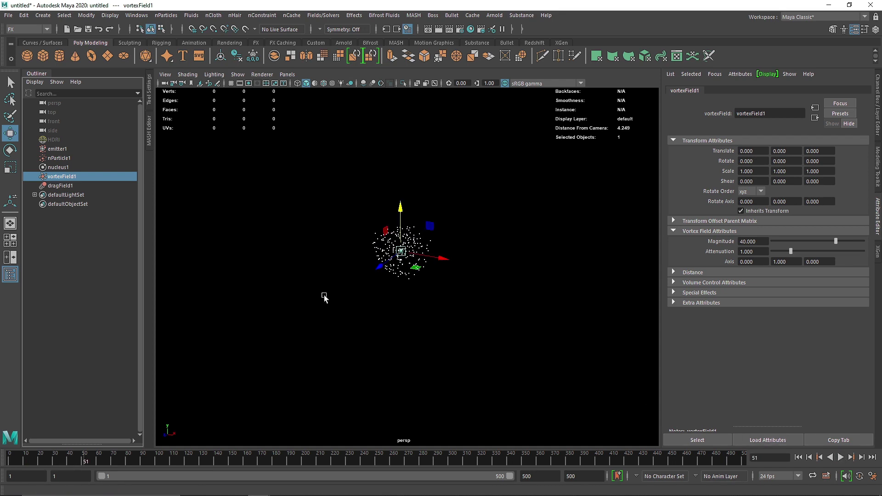
# Try a drag field Magnitude of 1 in the simulation, then set it back to 5
pyautogui.click(45, 186)
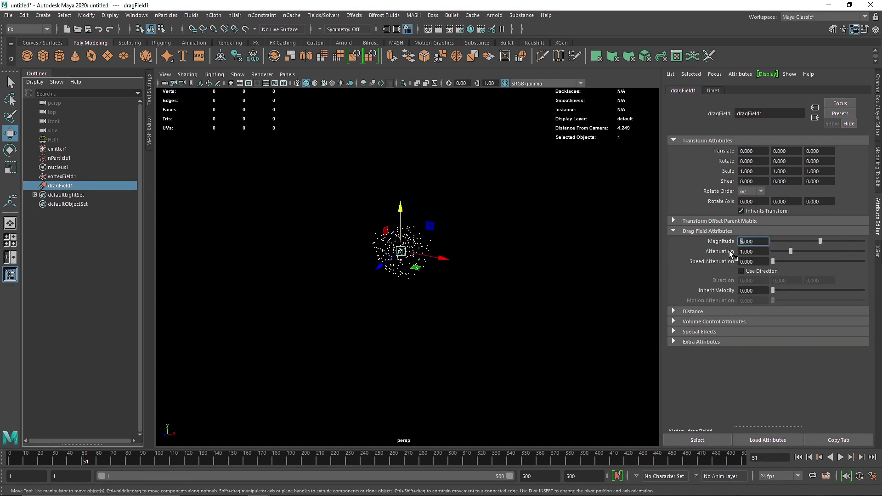
pyautogui.write('1')
pyautogui.click(777, 342)
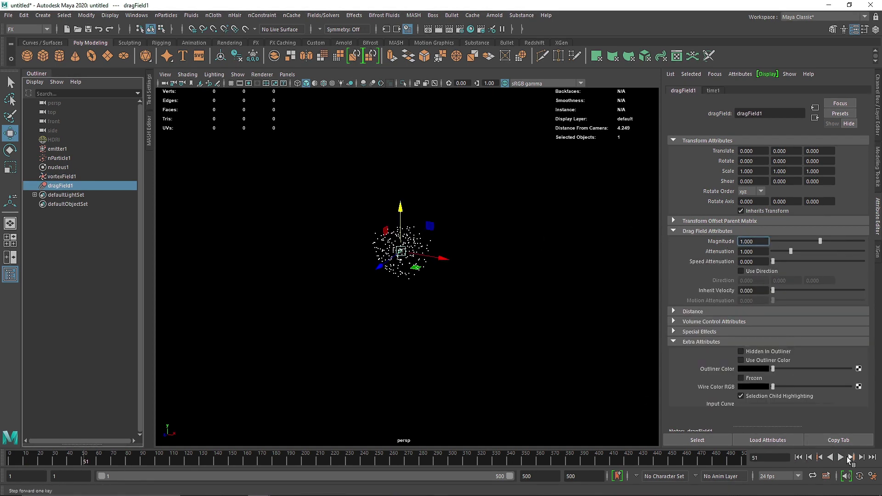
pyautogui.click(840, 457)
pyautogui.click(799, 457)
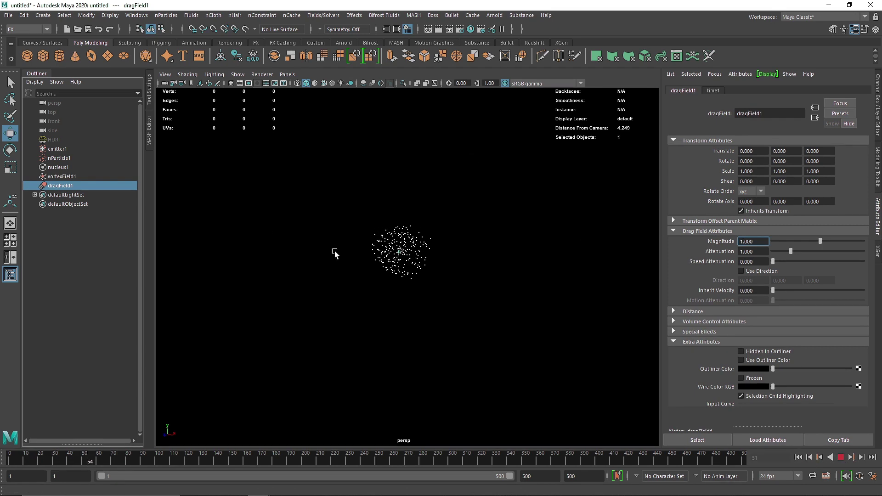
pyautogui.click(841, 458)
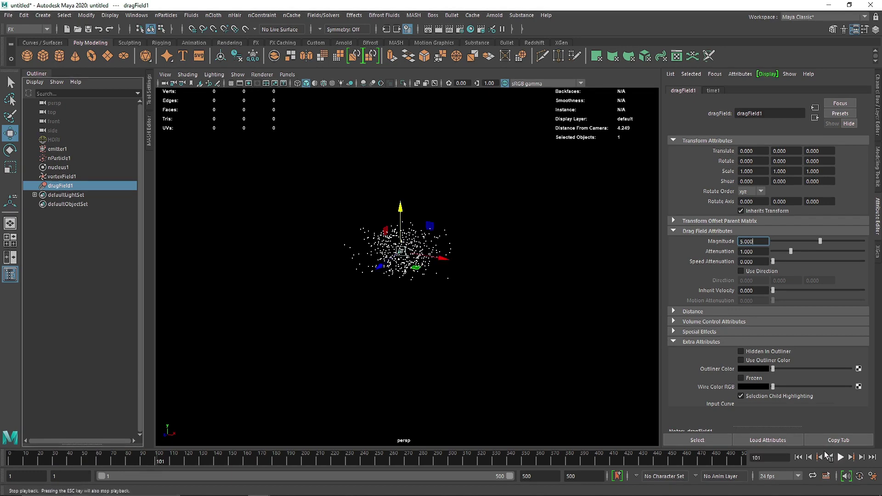
# Add a turbulence field with Magnitude 25 to the nParticle object and play the simulation from the first frame
pyautogui.moveTo(466, 213); pyautogui.dragTo(439, 261)
pyautogui.click(323, 15)
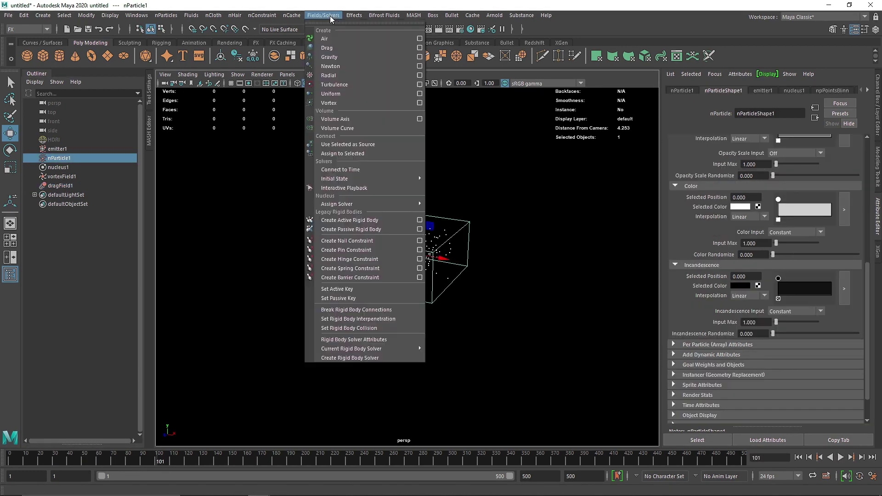
pyautogui.click(348, 83)
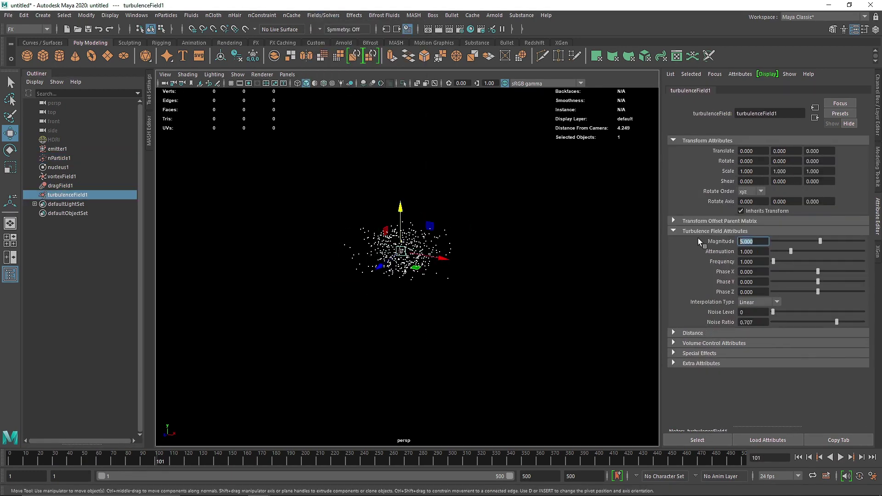
pyautogui.press('Return')
pyautogui.click(798, 458)
pyautogui.click(841, 457)
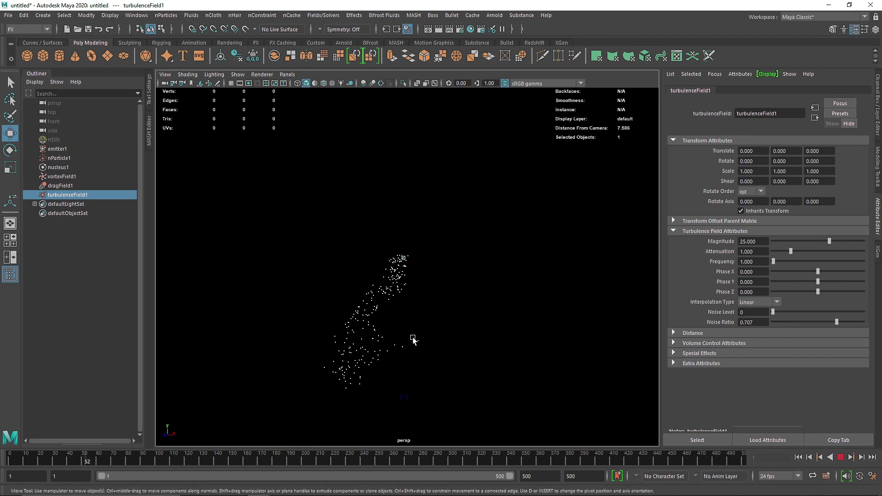
# Set the nParticle object's Particle Render Type to Spheres
pyautogui.keyDown('alt'); pyautogui.moveTo(413, 347); pyautogui.dragTo(457, 358); pyautogui.keyUp('alt')
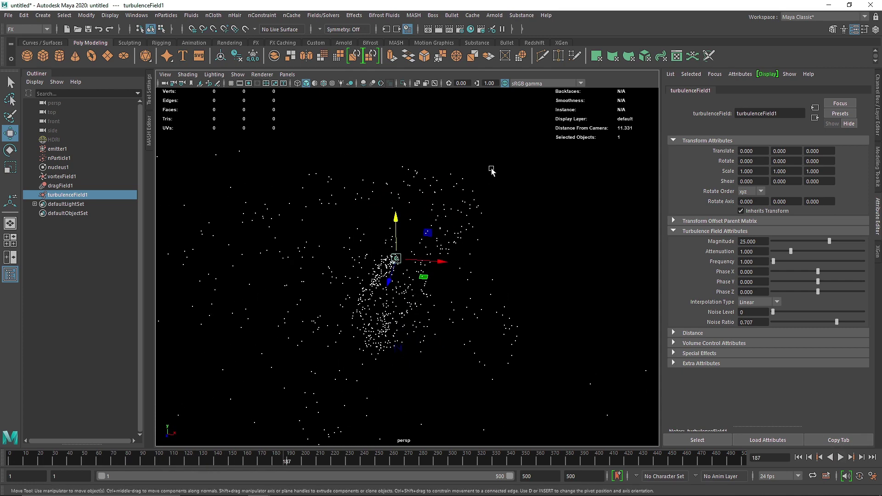
pyautogui.click(459, 201)
pyautogui.scroll(6, 728, 228)
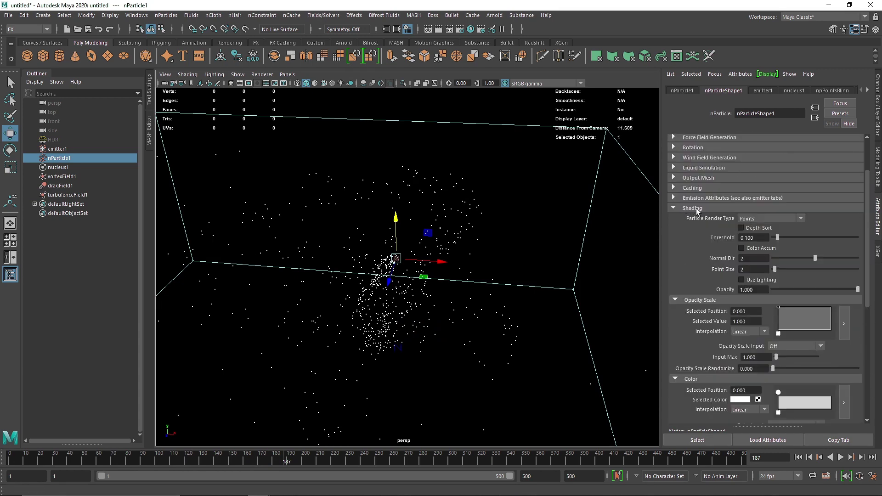
pyautogui.click(744, 218)
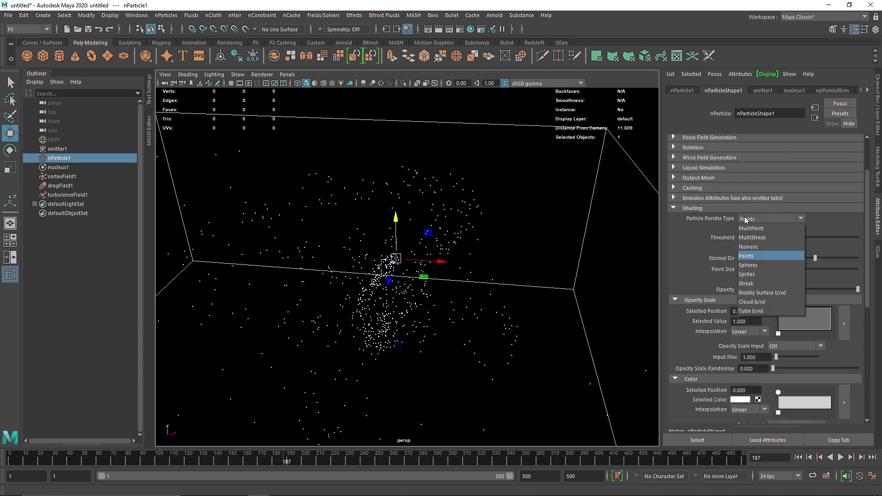
pyautogui.click(757, 265)
# Reduce the nParticle sphere Radius, trying 0.1 and settling on 0.05
pyautogui.scroll(2, 719, 225)
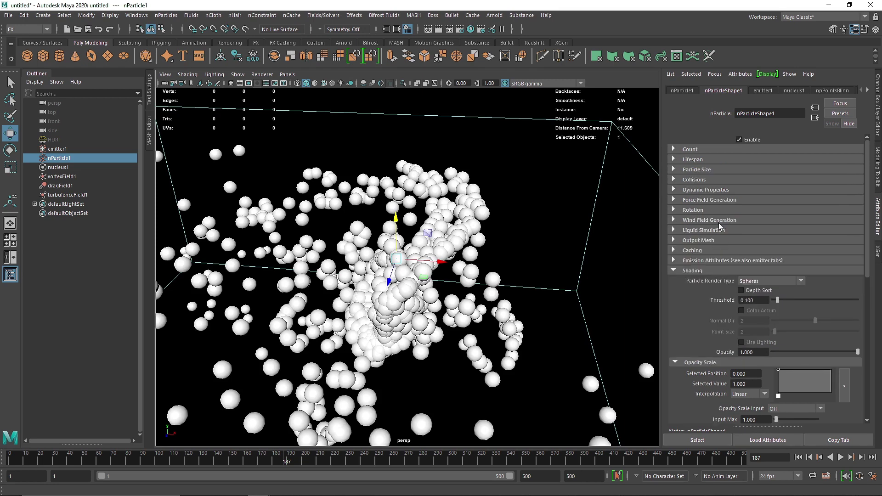
pyautogui.click(697, 170)
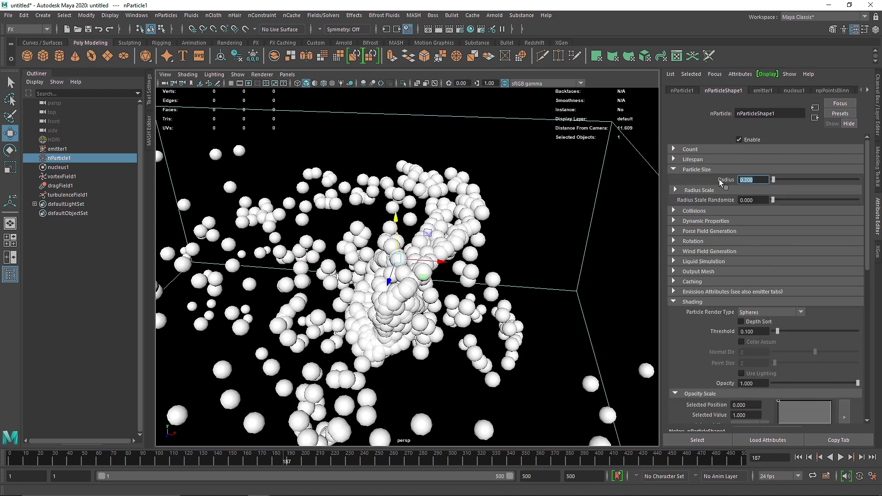
pyautogui.write('0.1')
pyautogui.press('Return')
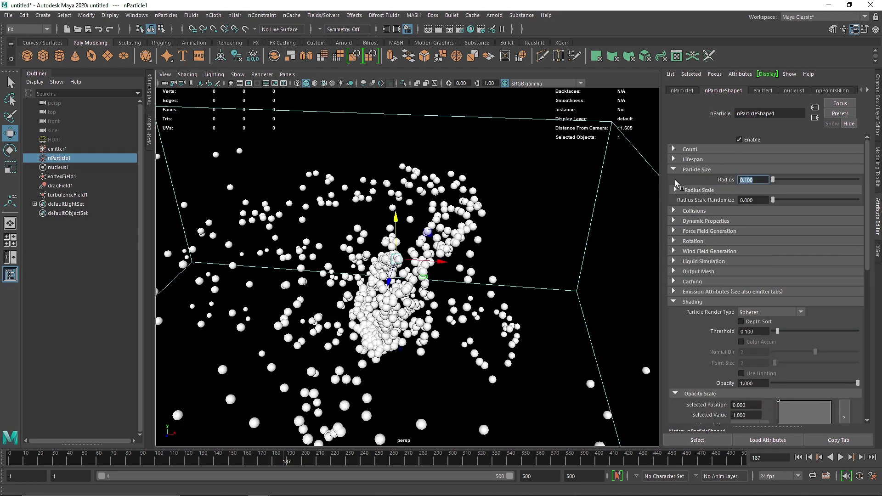
pyautogui.write('0.05')
pyautogui.press('Return')
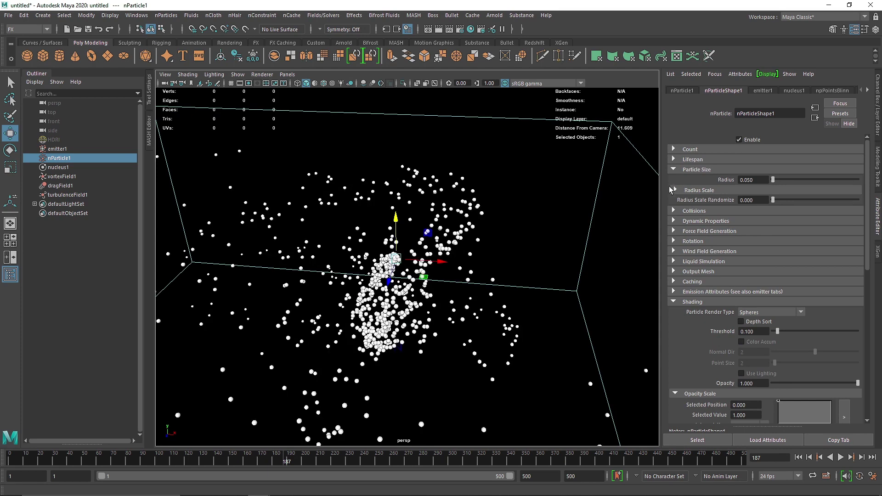
# Enable Self Collide in the nParticle's collision settings
pyautogui.click(692, 171)
pyautogui.click(700, 179)
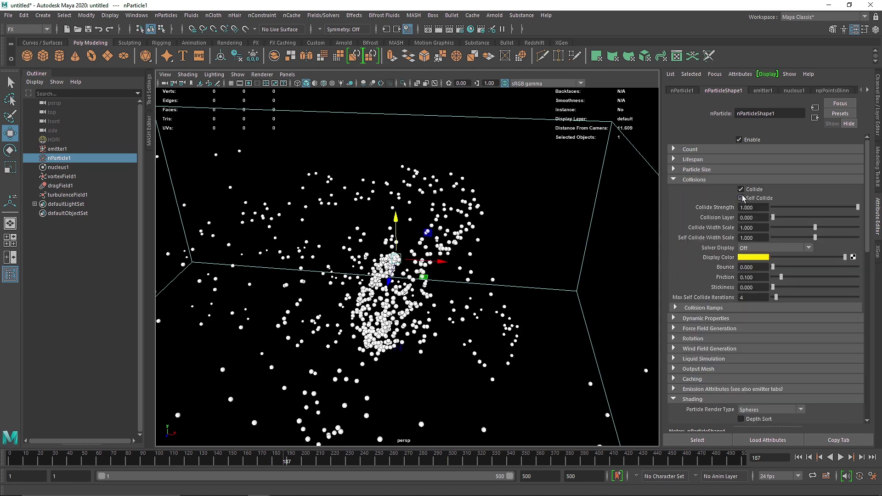
pyautogui.click(706, 180)
# Replay the simulation from the first frame and examine the sphere particles from several angles and distances
pyautogui.click(799, 458)
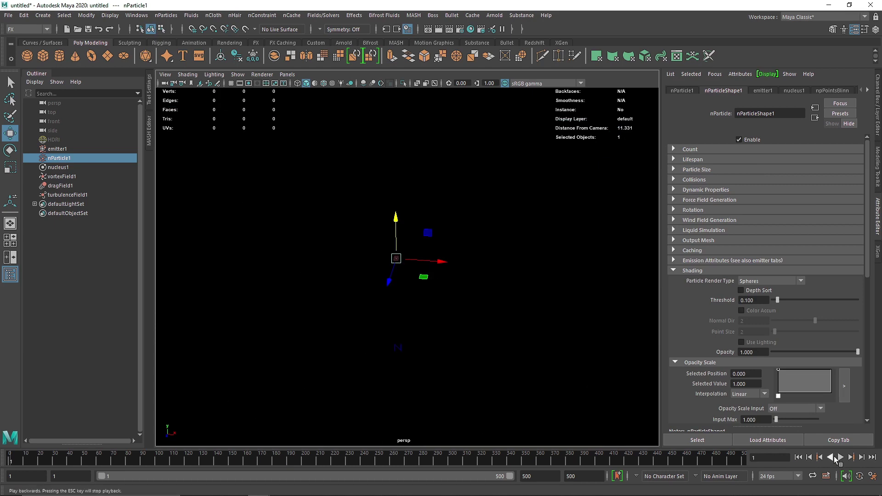
pyautogui.click(841, 458)
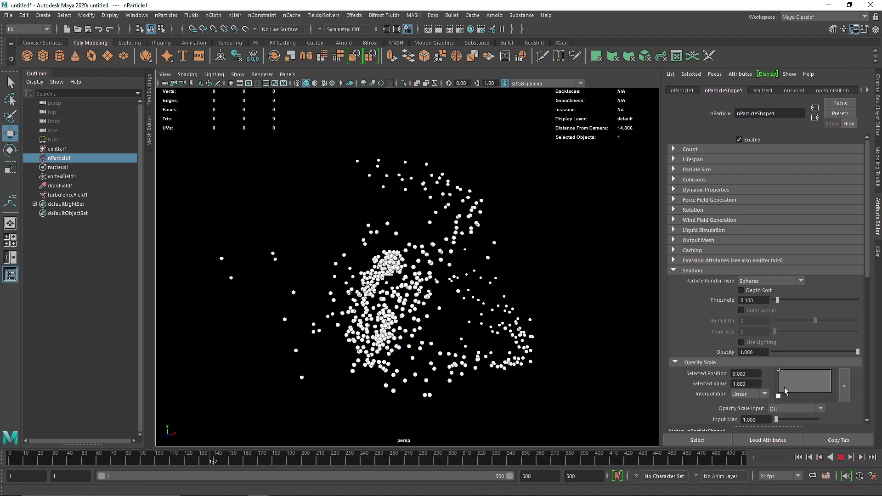
pyautogui.click(839, 457)
pyautogui.keyDown('alt'); pyautogui.moveTo(308, 293); pyautogui.dragTo(339, 306); pyautogui.keyUp('alt')
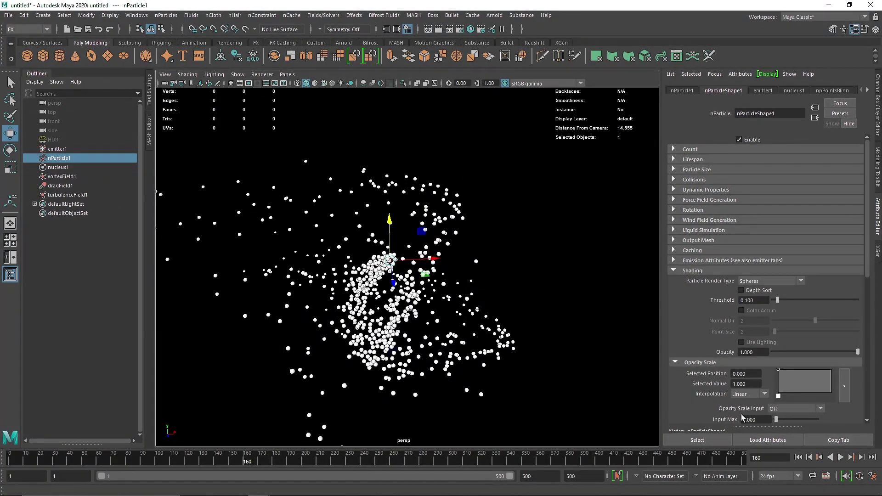
pyautogui.click(841, 458)
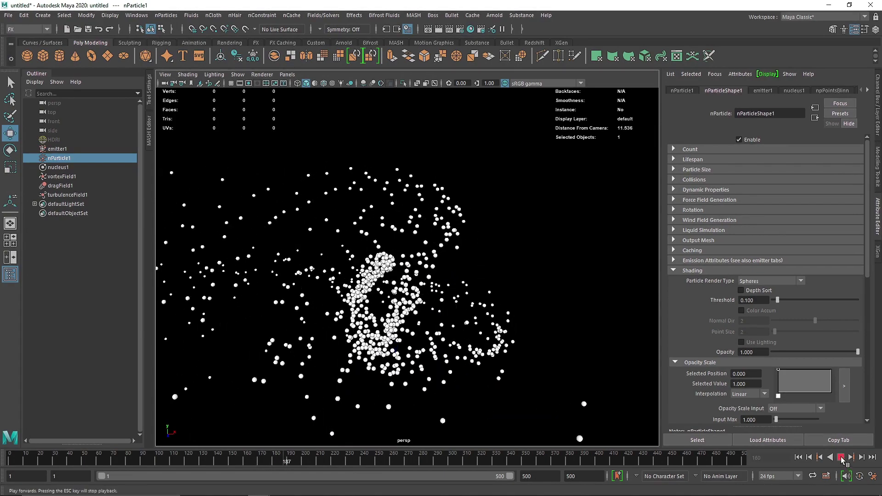
pyautogui.scroll(-5, 335, 327)
pyautogui.scroll(-4, 334, 327)
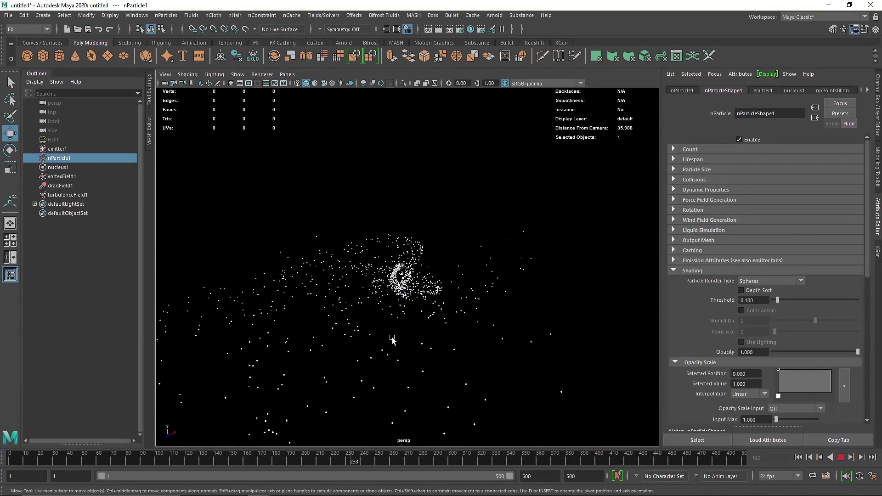
pyautogui.keyDown('alt'); pyautogui.moveTo(406, 360); pyautogui.dragTo(193, 349); pyautogui.keyUp('alt')
pyautogui.keyDown('alt'); pyautogui.moveTo(370, 306); pyautogui.dragTo(619, 216); pyautogui.keyUp('alt')
pyautogui.press('w')
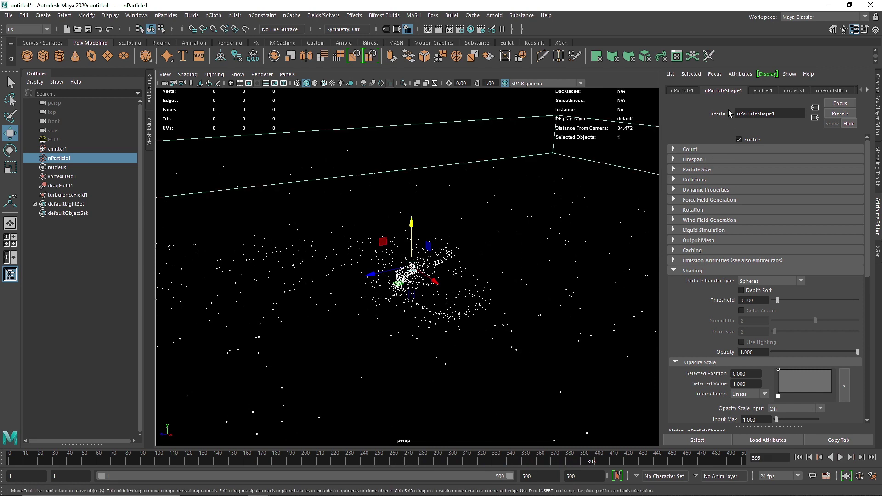
# Set the nParticle Lifespan Mode to Random range with Lifespan 3 and Lifespan Random 5, and replay from the first frame
pyautogui.click(693, 271)
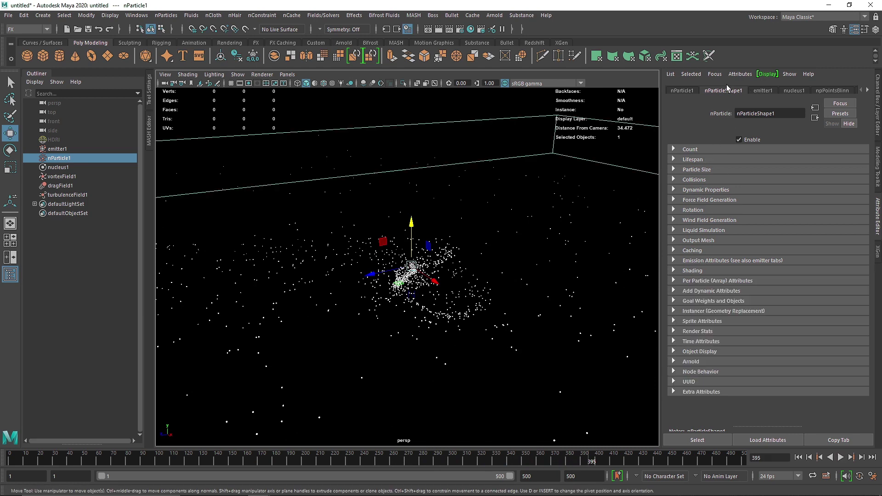
pyautogui.click(693, 159)
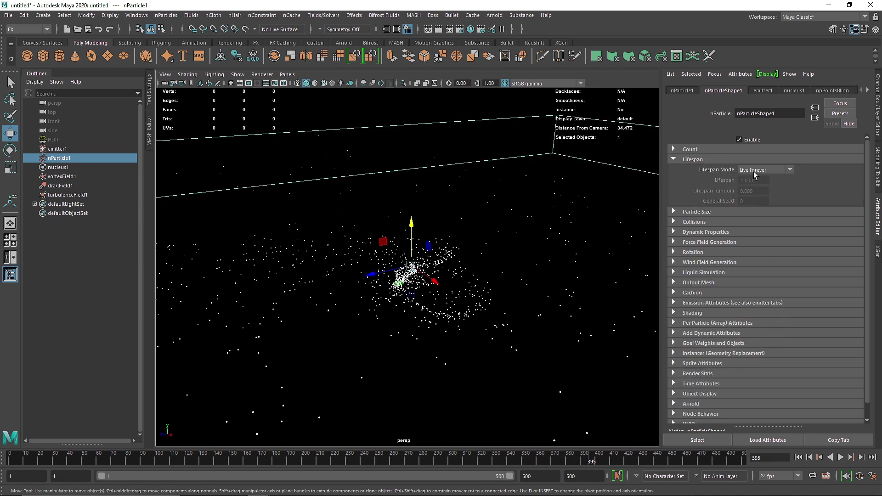
pyautogui.click(763, 170)
pyautogui.click(762, 196)
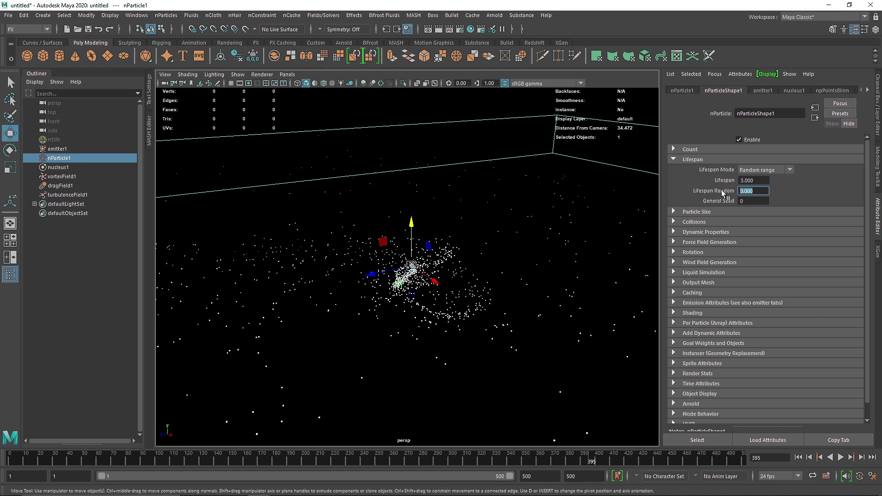
pyautogui.write('10')
pyautogui.press('Return')
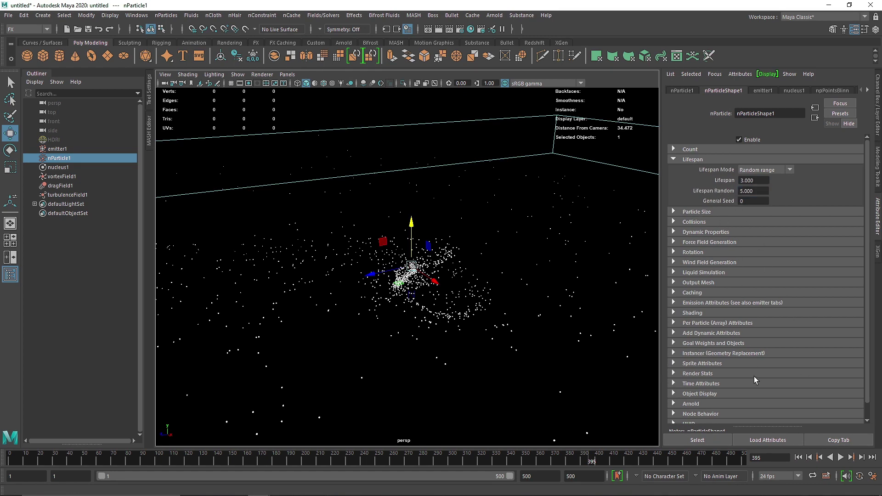
pyautogui.click(798, 458)
pyautogui.hotkey('alt', 'v')
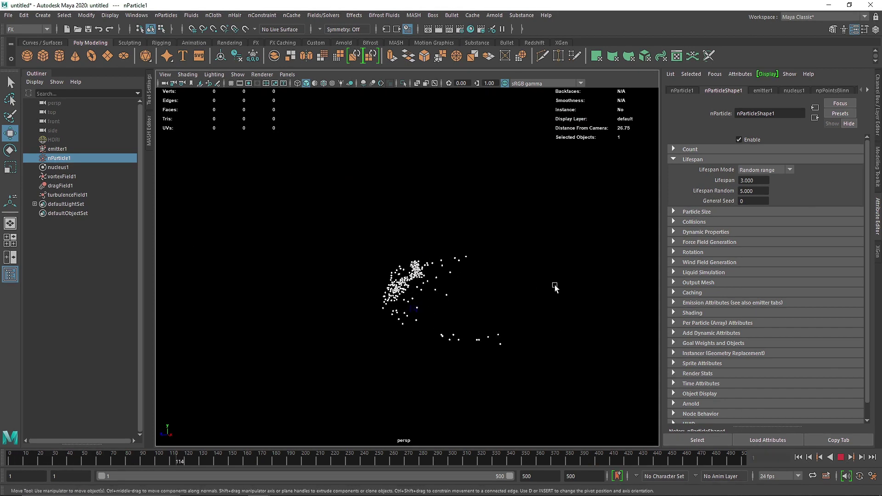
# Set the nParticle Lifespan to 5 and Lifespan Random to 8, and restart the simulation
pyautogui.click(748, 180)
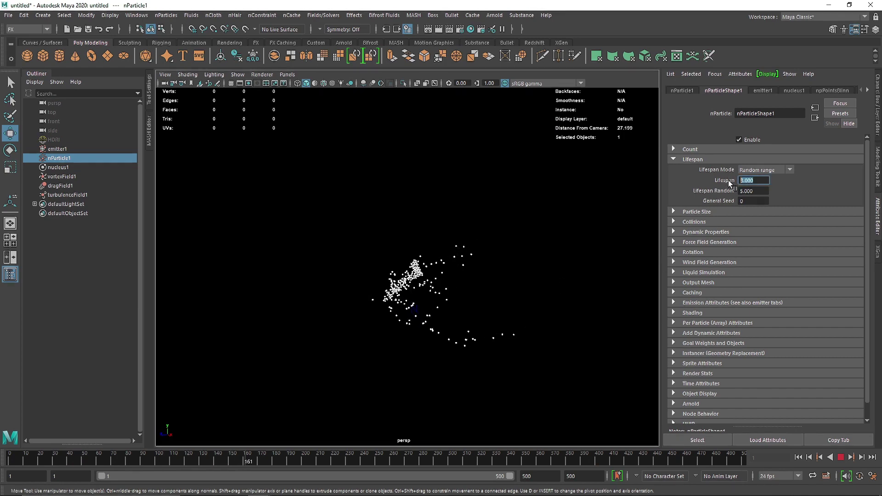
pyautogui.write('5')
pyautogui.press('Tab')
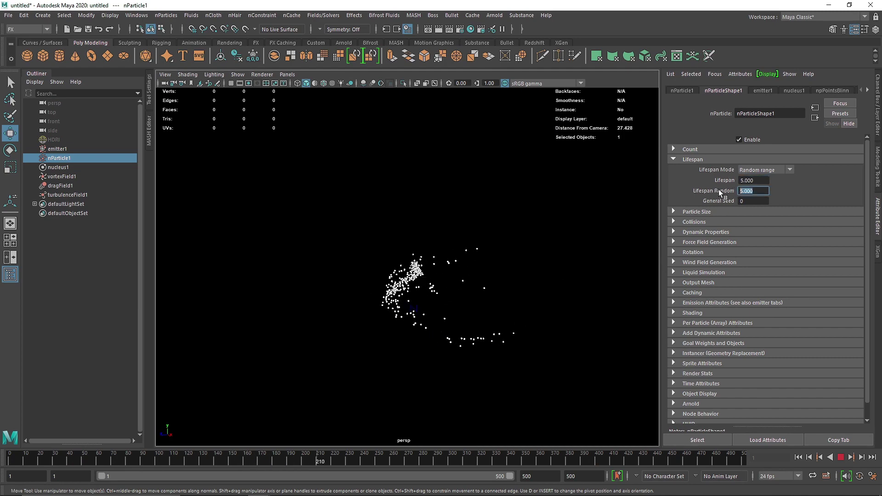
pyautogui.write('8')
pyautogui.press('Return')
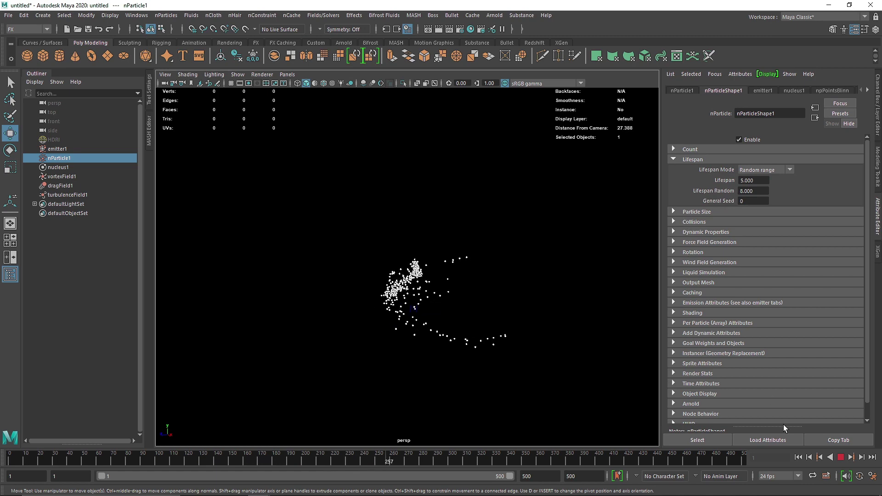
pyautogui.click(822, 458)
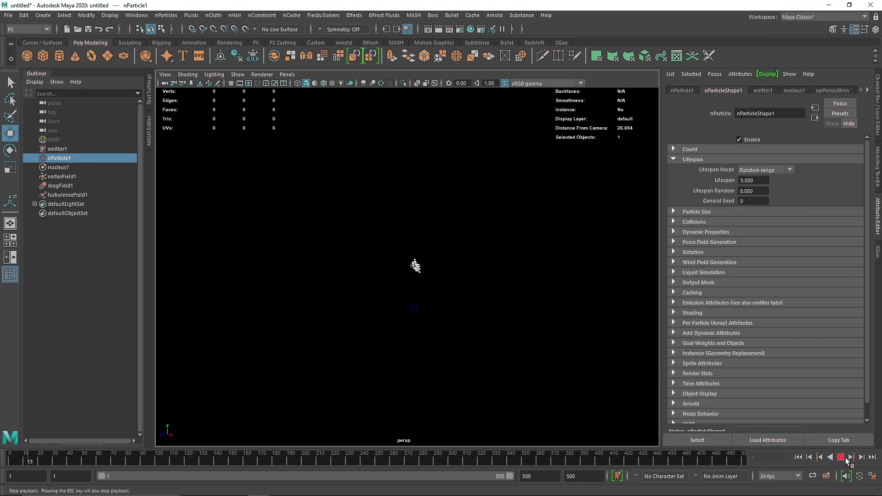
# Change the first color of the nParticle's Color ramp to a soft light cyan
pyautogui.click(693, 312)
pyautogui.scroll(-5, 748, 351)
pyautogui.scroll(-2, 750, 348)
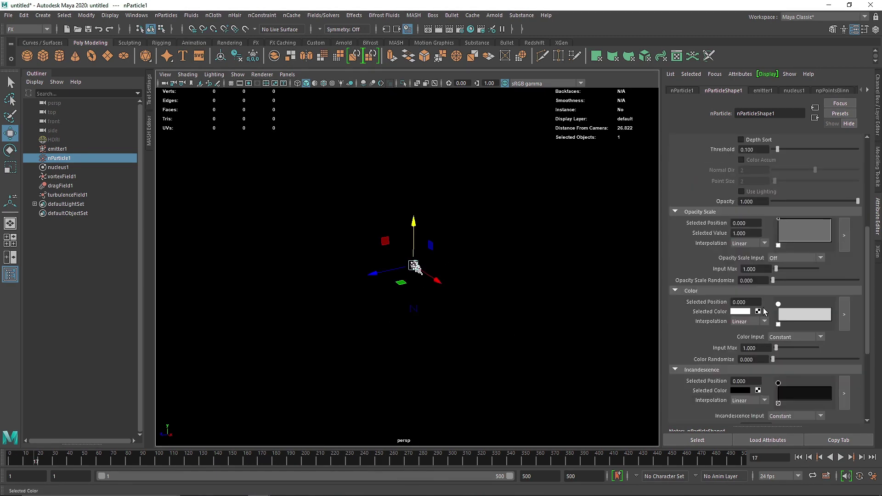
pyautogui.click(740, 312)
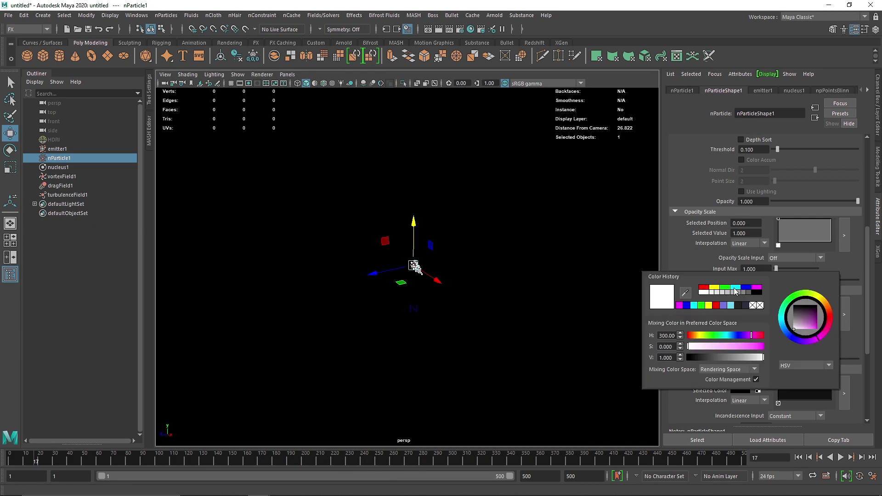
pyautogui.click(735, 288)
pyautogui.click(740, 313)
pyautogui.click(747, 350)
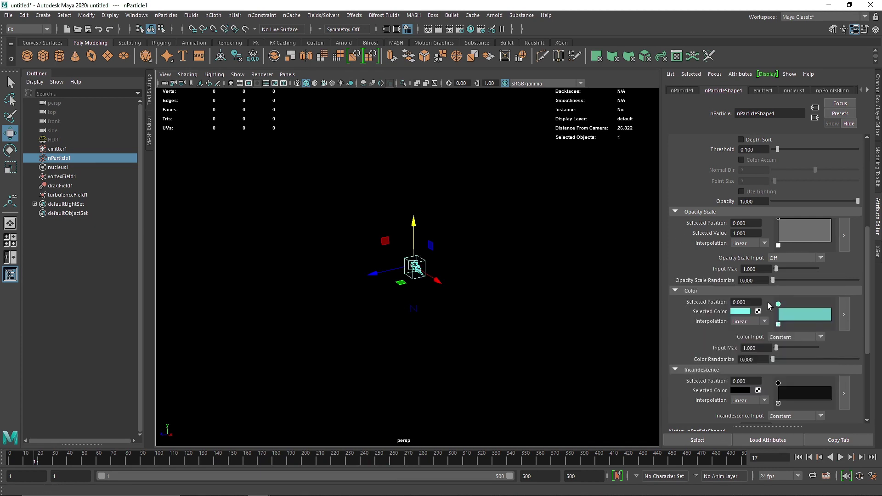
# Add a softened red color entry near the middle of the nParticle's Color ramp
pyautogui.click(748, 313)
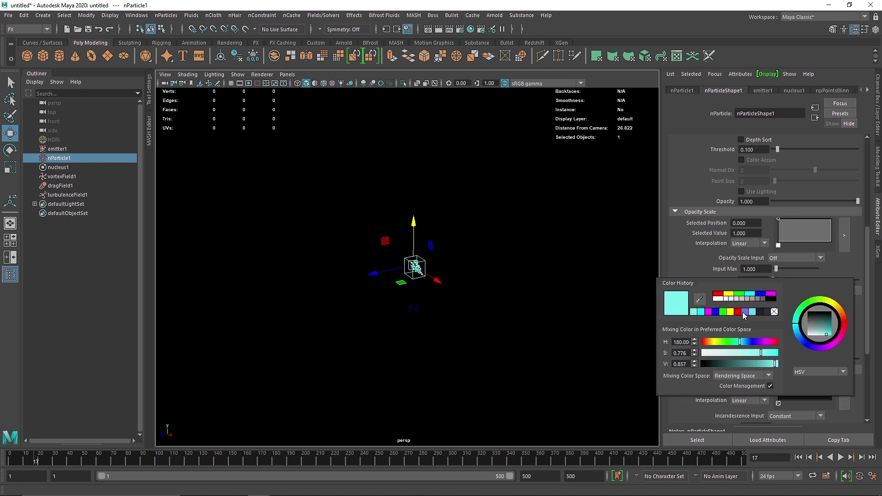
pyautogui.click(738, 312)
pyautogui.click(761, 353)
pyautogui.click(774, 365)
pyautogui.moveTo(774, 364); pyautogui.dragTo(775, 368)
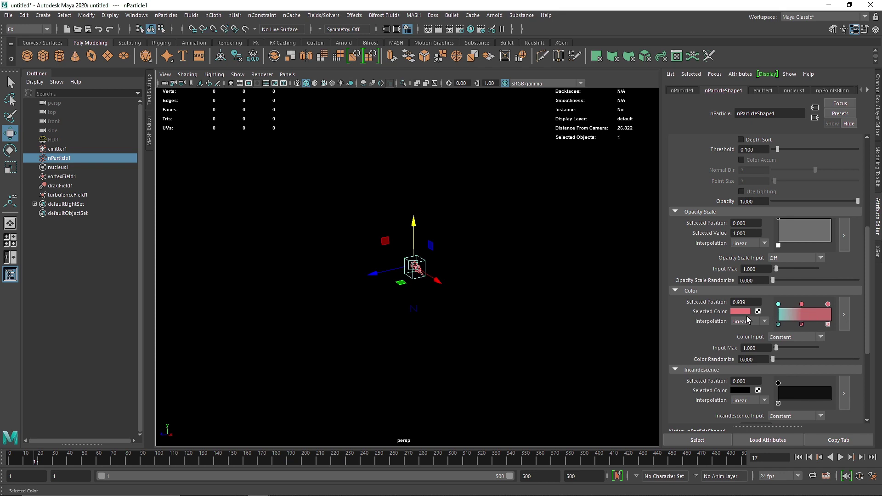
# Color the ramp entry at position 0.939 a softened magenta
pyautogui.click(746, 313)
pyautogui.click(766, 293)
pyautogui.click(756, 352)
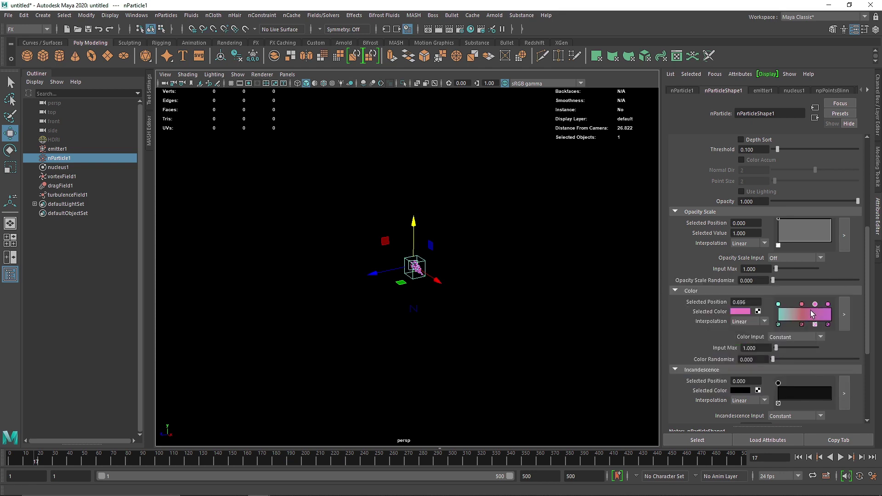
# Make the ramp entry between red and magenta a pale yellow and space the middle entries, placing yellow at position 0.670
pyautogui.click(738, 313)
pyautogui.click(713, 289)
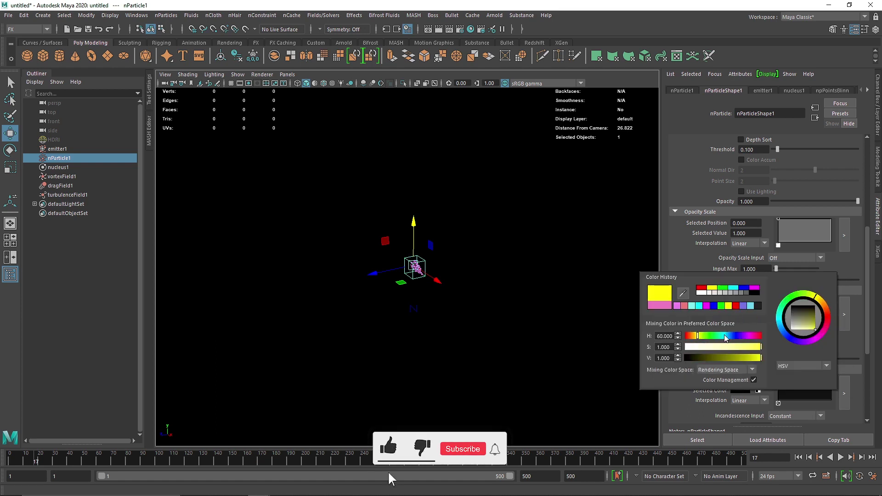
pyautogui.click(742, 347)
pyautogui.click(756, 359)
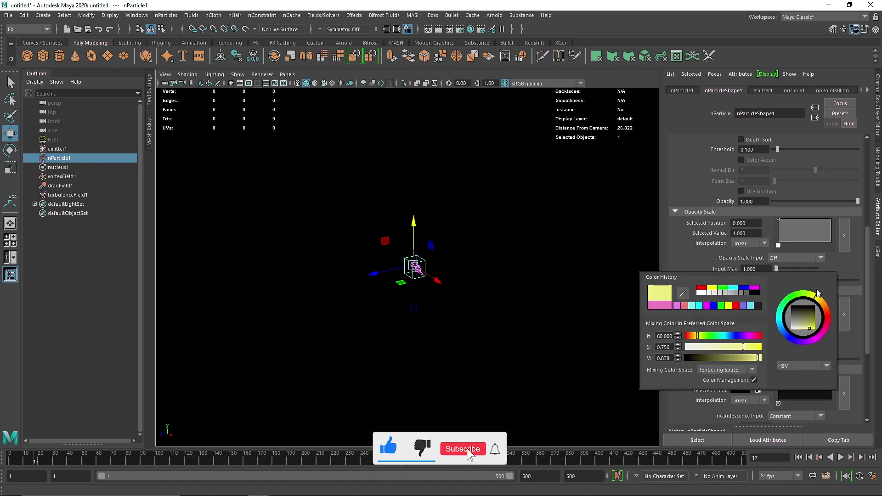
pyautogui.moveTo(802, 305); pyautogui.dragTo(814, 306)
# Set the nParticle's Color Input to Randomized ID and play the simulation to view the multicolored particles
pyautogui.click(795, 337)
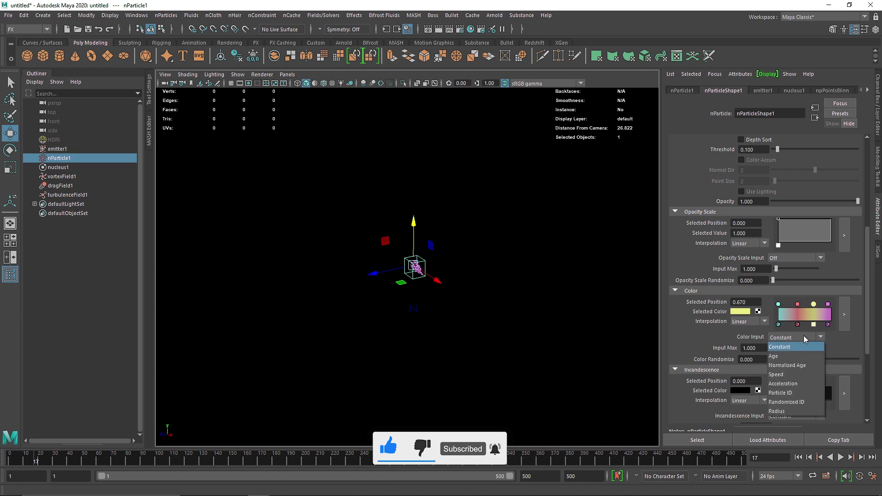
pyautogui.click(803, 402)
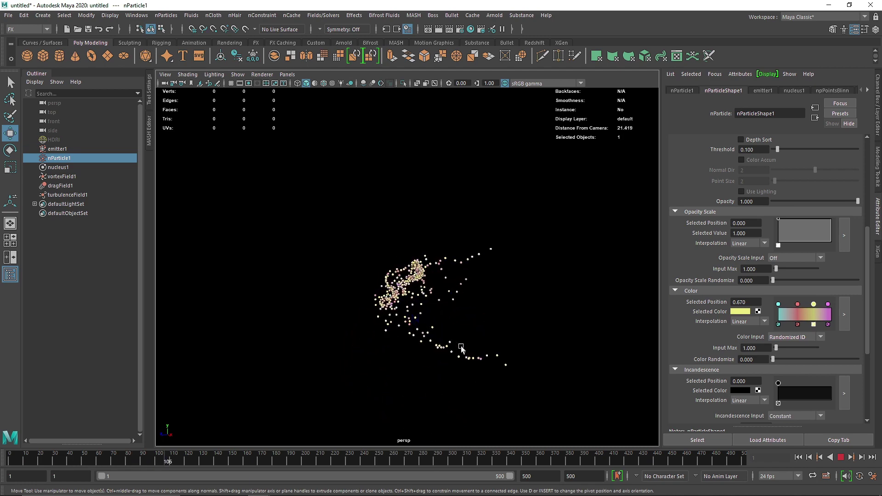
pyautogui.keyDown('alt'); pyautogui.moveTo(461, 346); pyautogui.dragTo(492, 336); pyautogui.keyUp('alt')
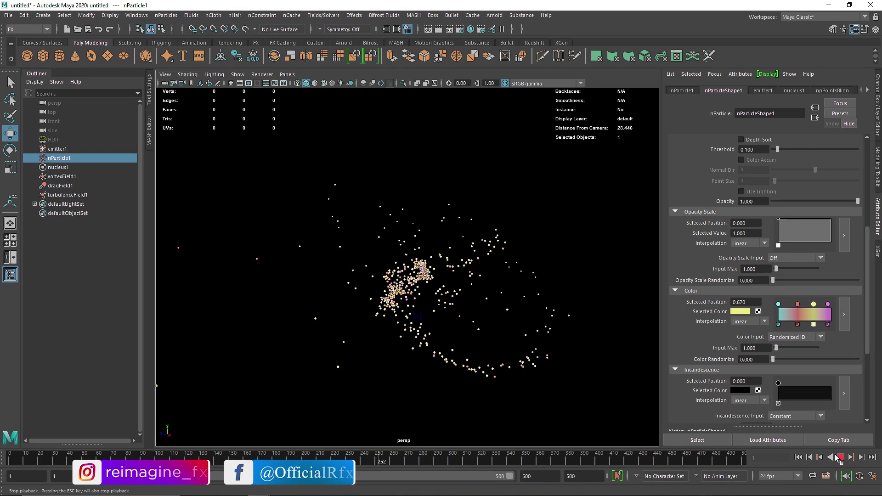
pyautogui.click(839, 457)
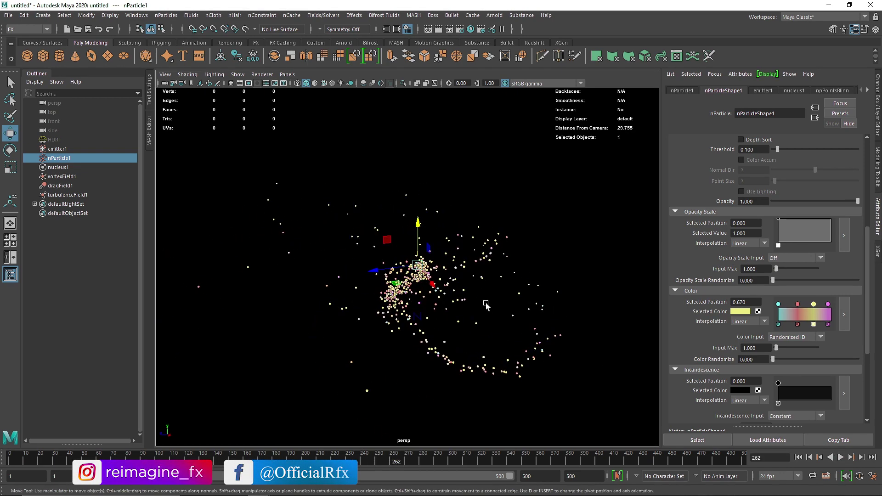
# Set the emitter's rate to 300 particles per second and replay the simulation from the start to inspect the denser flow
pyautogui.click(682, 90)
pyautogui.click(763, 91)
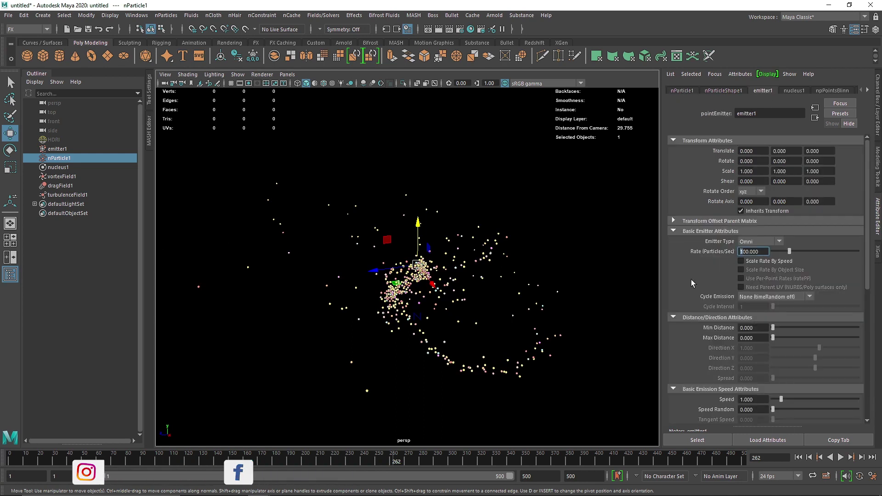
pyautogui.write('3')
pyautogui.press('Return')
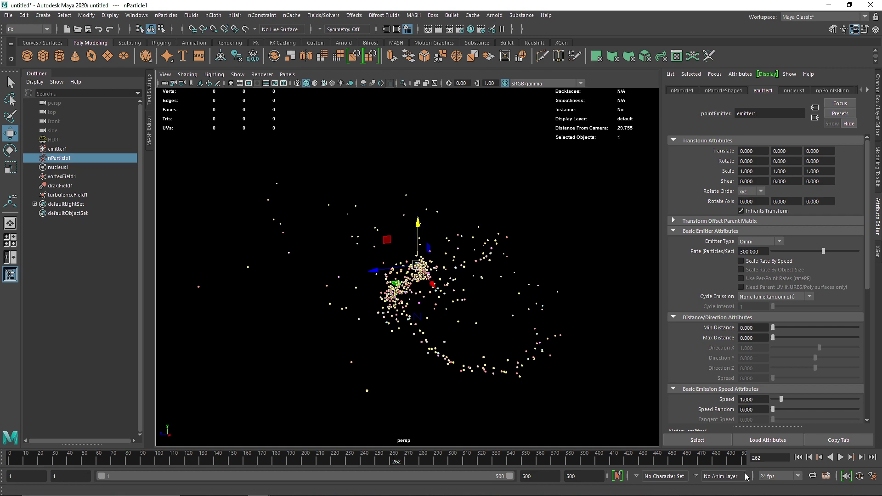
pyautogui.click(799, 458)
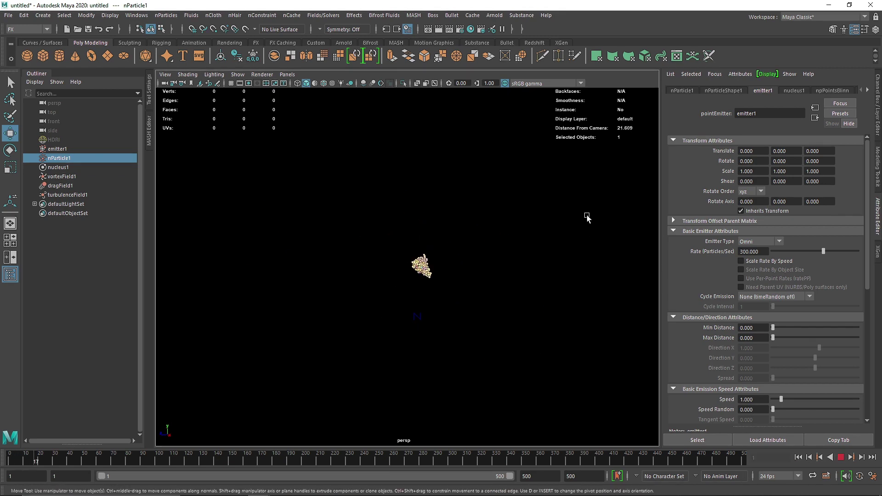
pyautogui.keyDown('alt'); pyautogui.moveTo(401, 328); pyautogui.dragTo(131, 316); pyautogui.keyUp('alt')
pyautogui.scroll(-4, 483, 301)
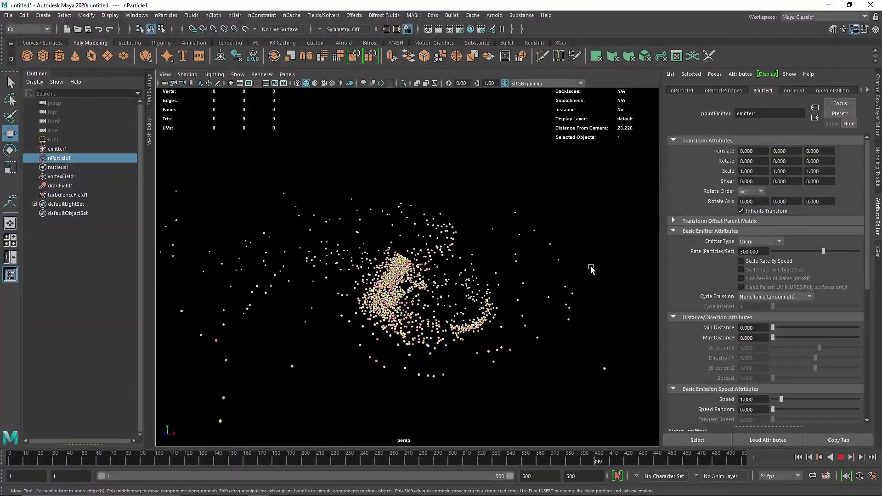
pyautogui.press('Escape')
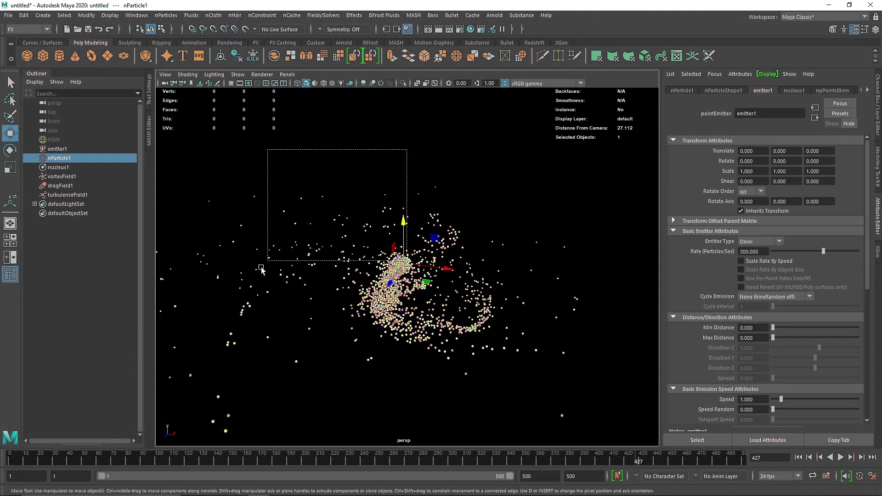
# Check the nucleus gravity settings and add a Gravity field to the nParticle system
pyautogui.moveTo(261, 269); pyautogui.dragTo(260, 270)
pyautogui.click(332, 18)
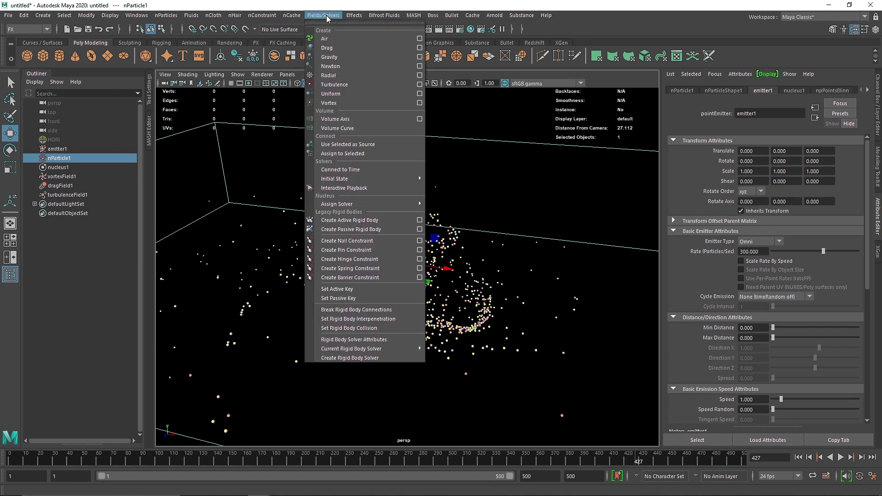
pyautogui.click(76, 184)
pyautogui.click(75, 169)
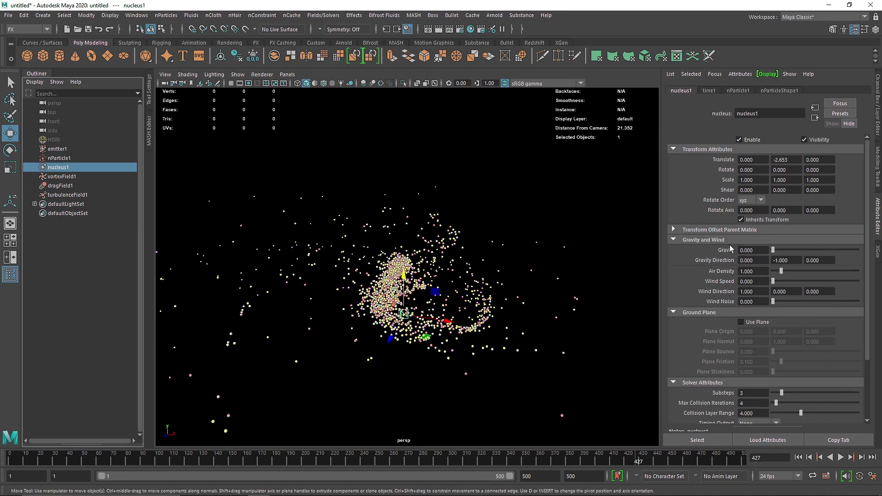
pyautogui.moveTo(538, 220); pyautogui.dragTo(519, 309)
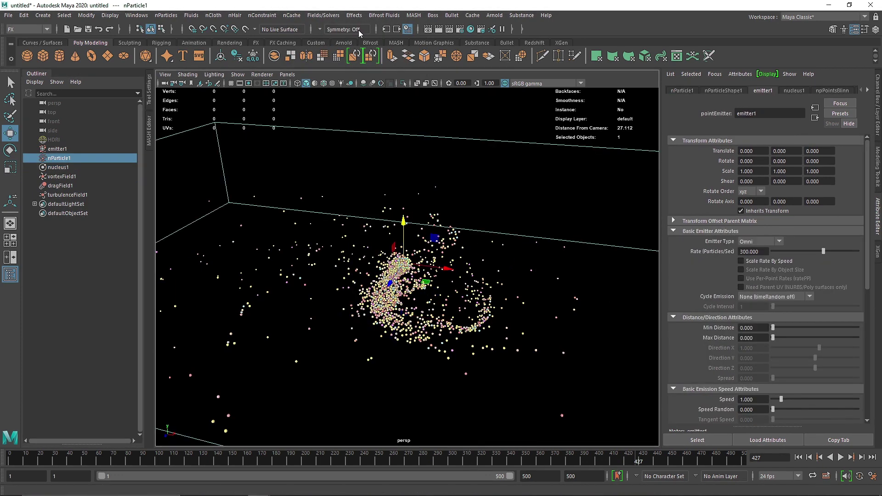
pyautogui.click(323, 15)
pyautogui.click(336, 56)
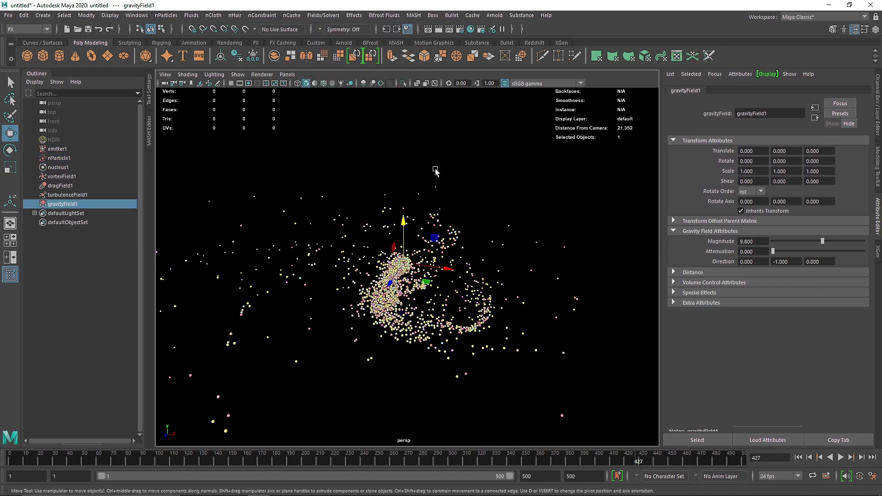
# Play the simulation and set the gravity field's magnitude to 2, viewing the falling particles from another angle
pyautogui.click(840, 457)
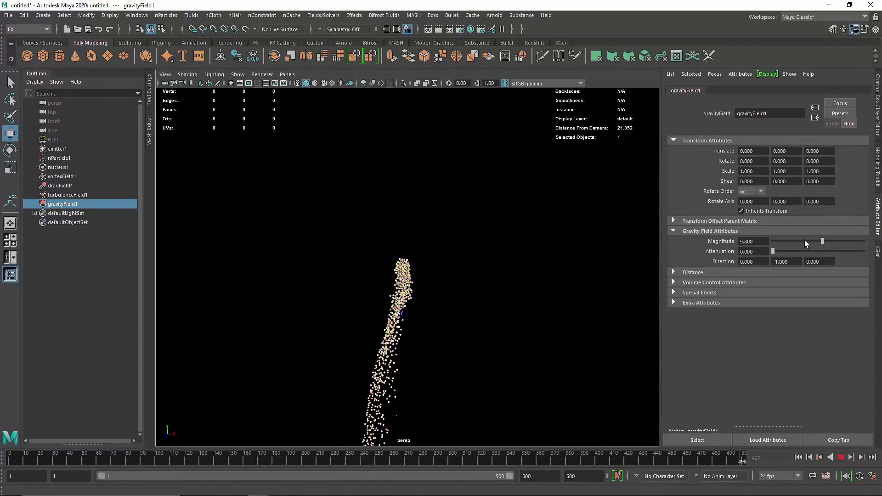
pyautogui.moveTo(804, 240); pyautogui.dragTo(772, 242)
pyautogui.click(751, 240)
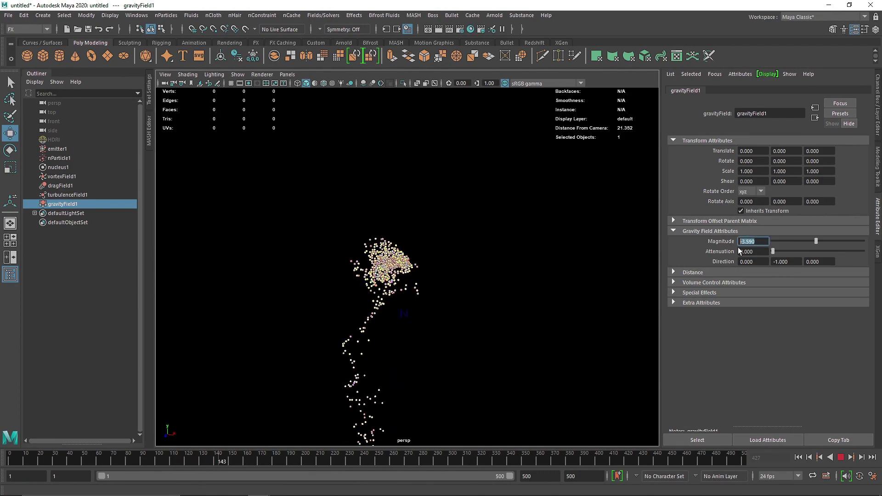
pyautogui.write('2')
pyautogui.press('Tab')
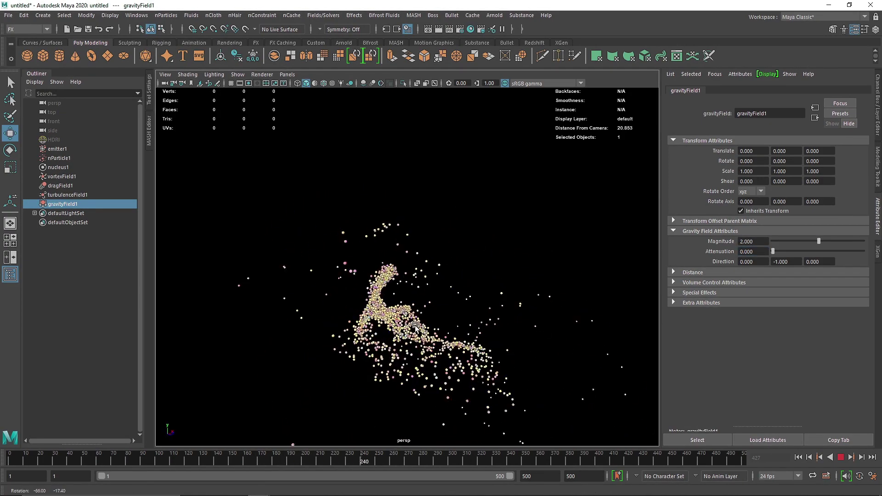
pyautogui.keyDown('alt'); pyautogui.moveTo(322, 343); pyautogui.dragTo(388, 332); pyautogui.keyUp('alt')
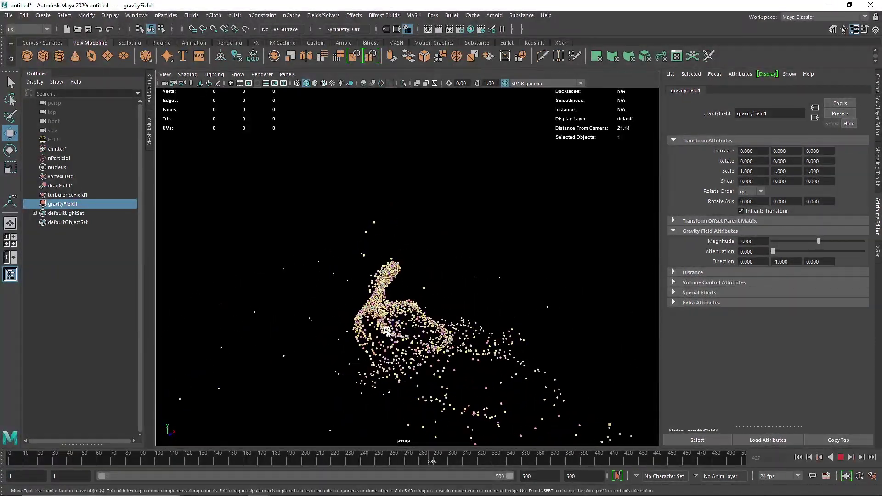
pyautogui.press('Escape')
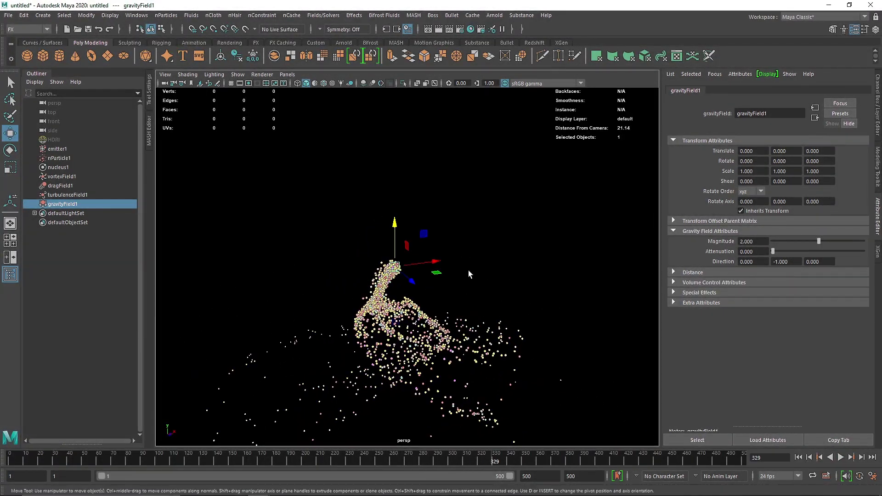
# Select the nParticle system in the scene as the target for another field
pyautogui.keyDown('alt'); pyautogui.moveTo(271, 198); pyautogui.dragTo(252, 193); pyautogui.keyUp('alt')
pyautogui.click(329, 18)
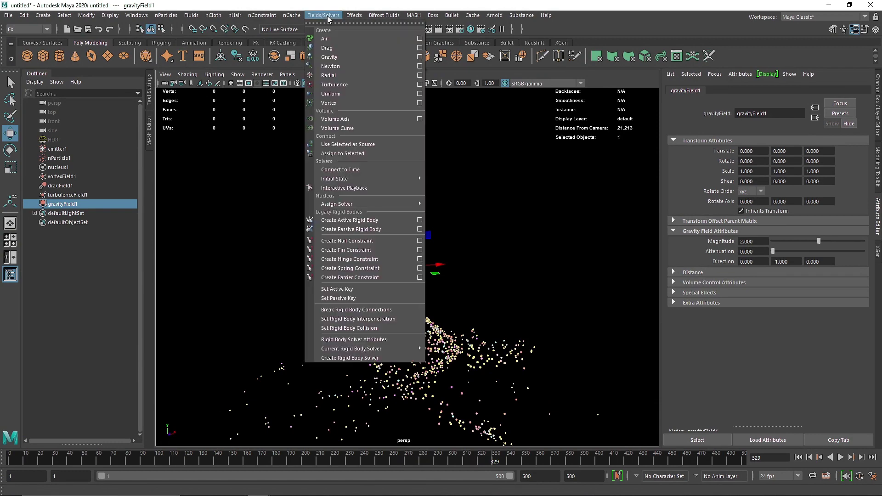
pyautogui.click(213, 241)
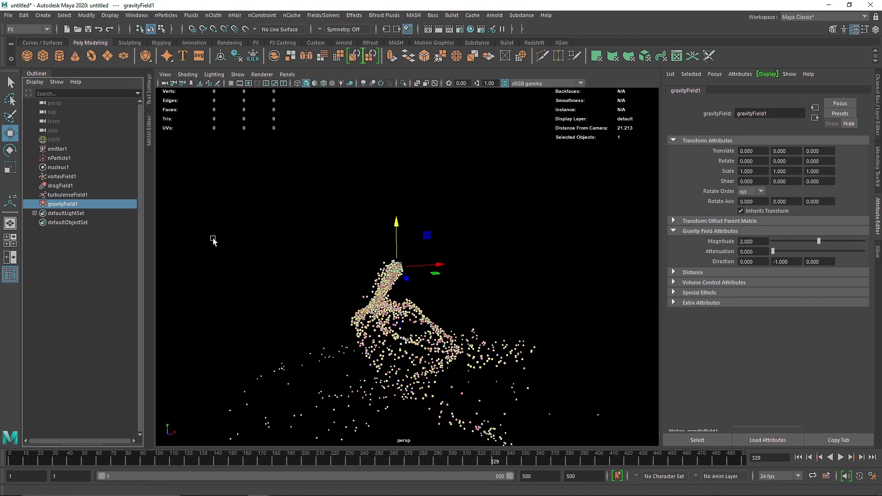
pyautogui.moveTo(212, 241); pyautogui.dragTo(395, 421)
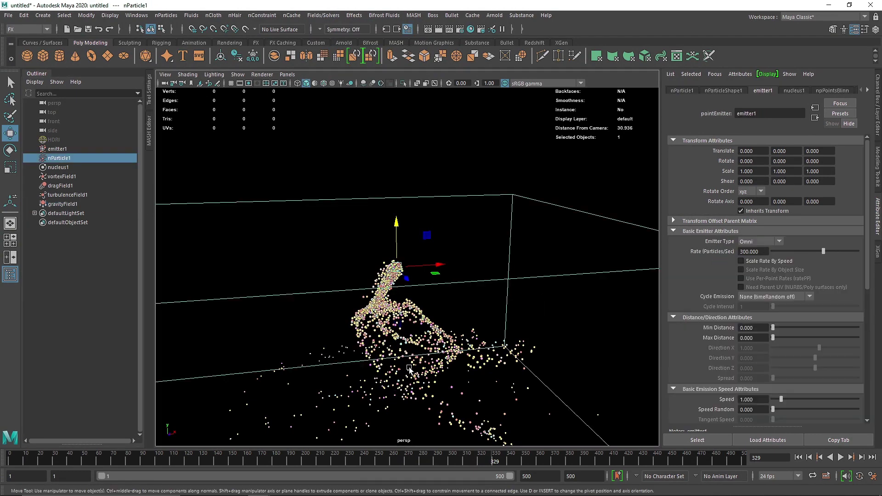